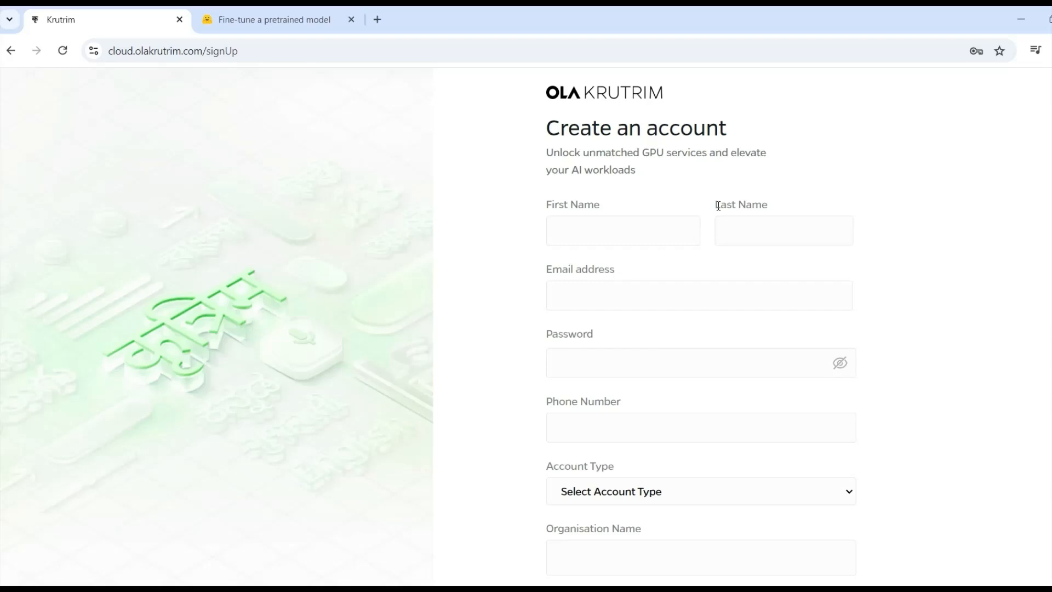
- Look over the account sign-up form, including the available account types and the fields down to the end of the form
{"action": "left_click", "coordinate": [712, 498]}
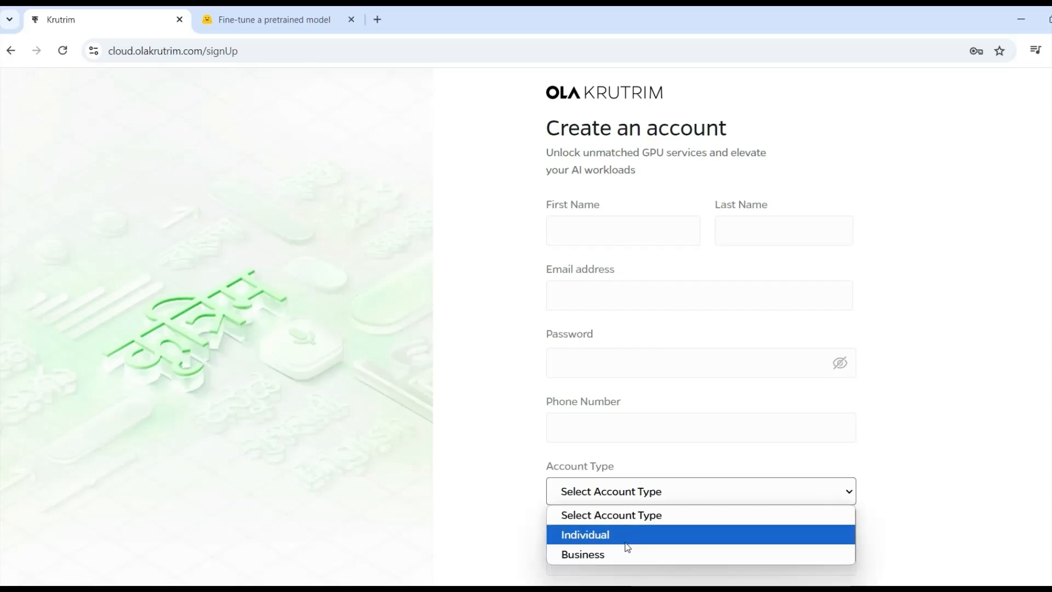
{"action": "left_click", "coordinate": [1000, 390]}
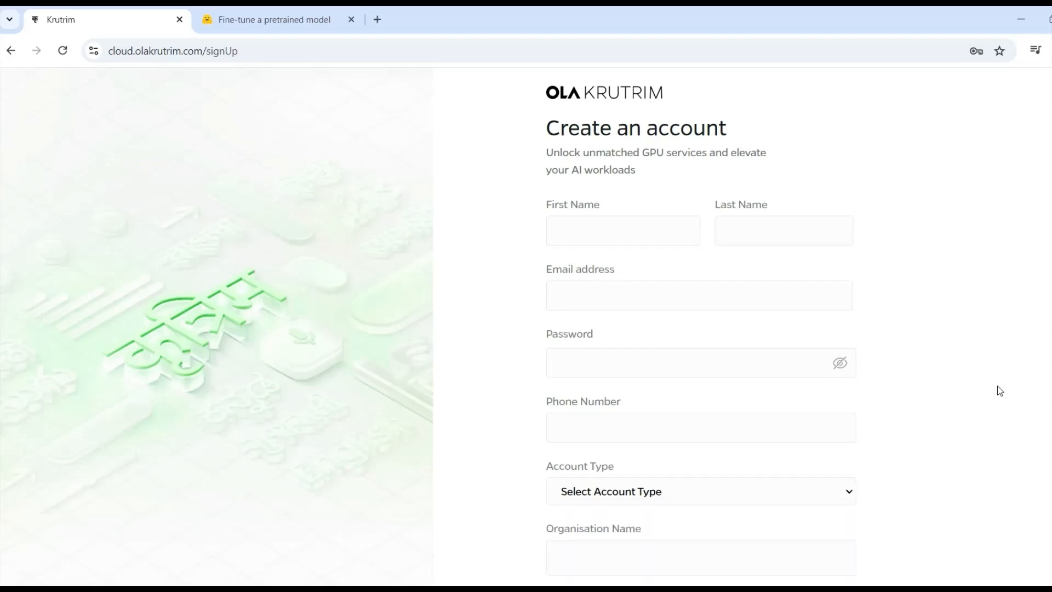
{"action": "scroll", "coordinate": [652, 438], "scroll_direction": "down", "scroll_amount": 4}
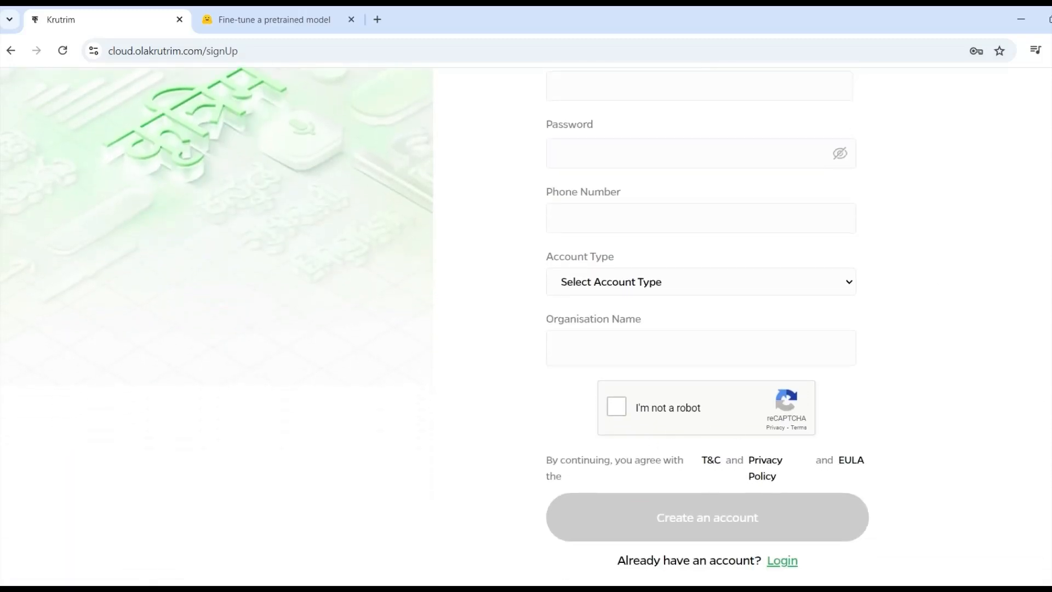
{"action": "scroll", "coordinate": [652, 328], "scroll_direction": "up", "scroll_amount": 4}
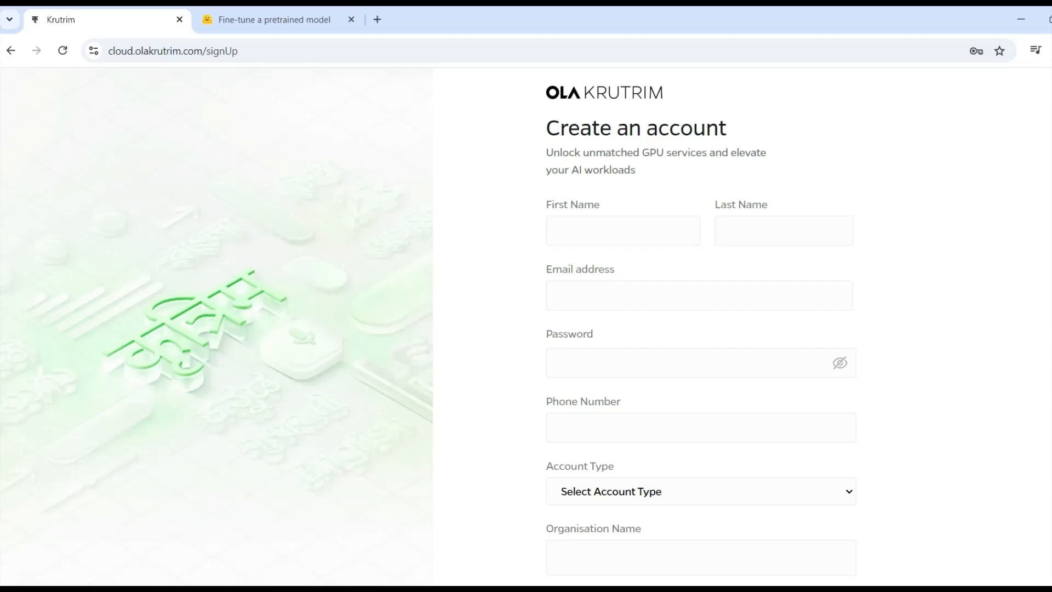
- Switch from account sign-up to login and sign in with the prefilled credentials
{"action": "scroll", "coordinate": [701, 328], "scroll_direction": "down", "scroll_amount": 4}
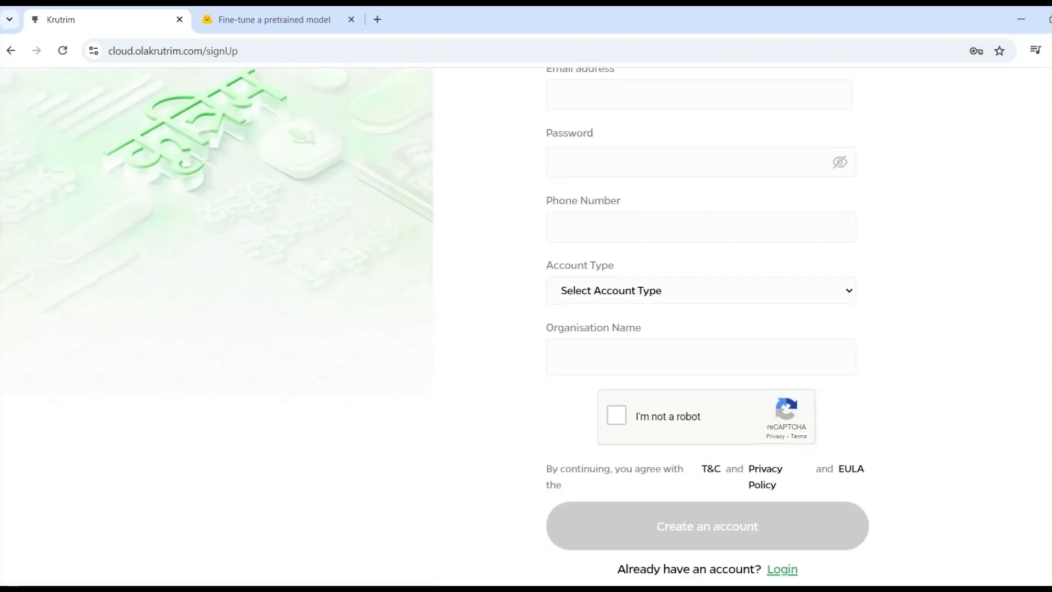
{"action": "left_click", "coordinate": [775, 571]}
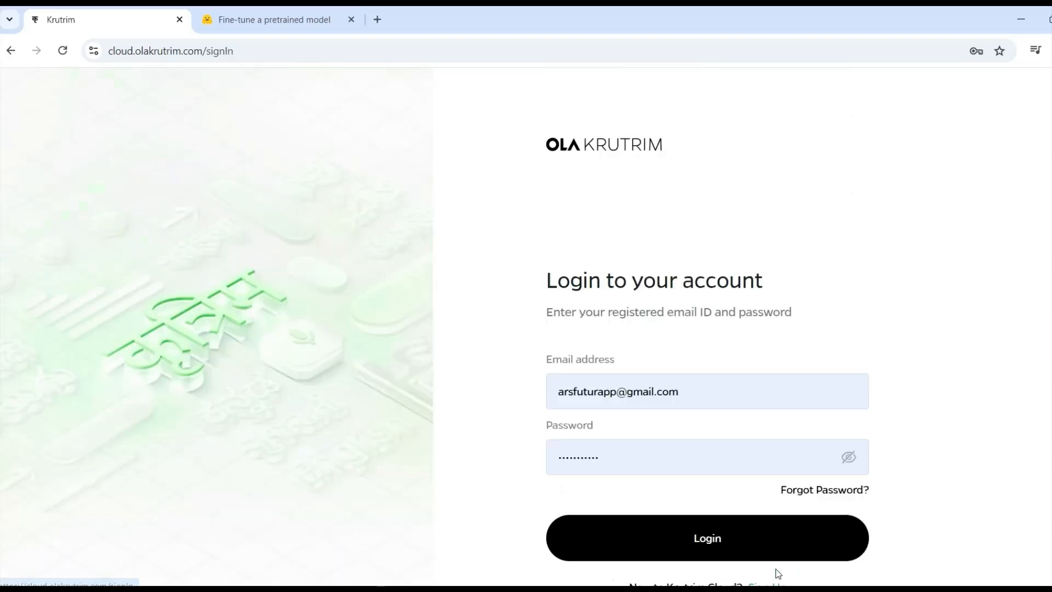
{"action": "left_click", "coordinate": [715, 534]}
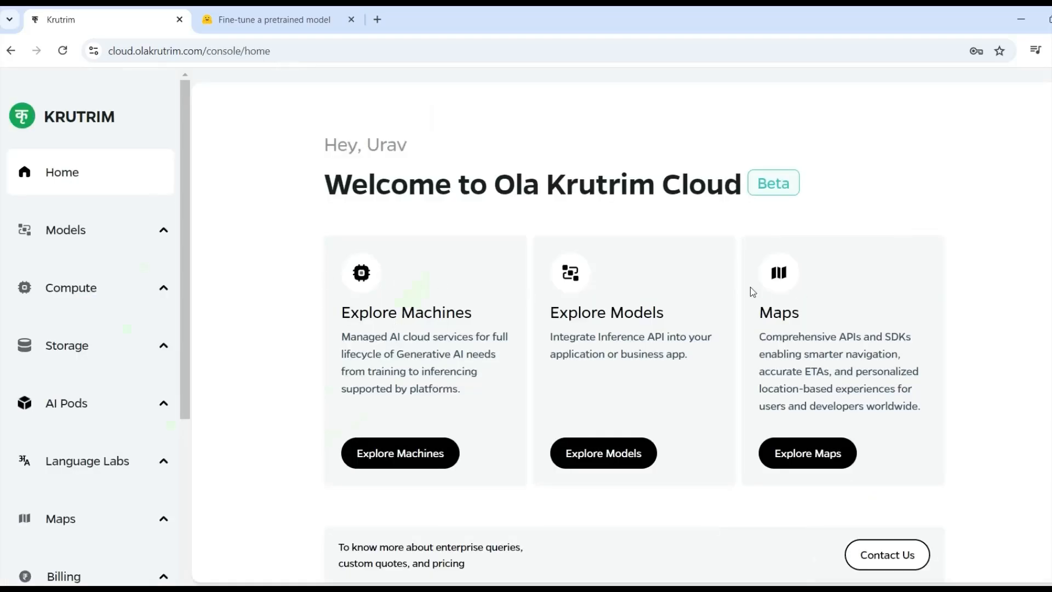
- Open the billing usage page and review the credit balance and the cloud services usage history
{"action": "left_click", "coordinate": [78, 577]}
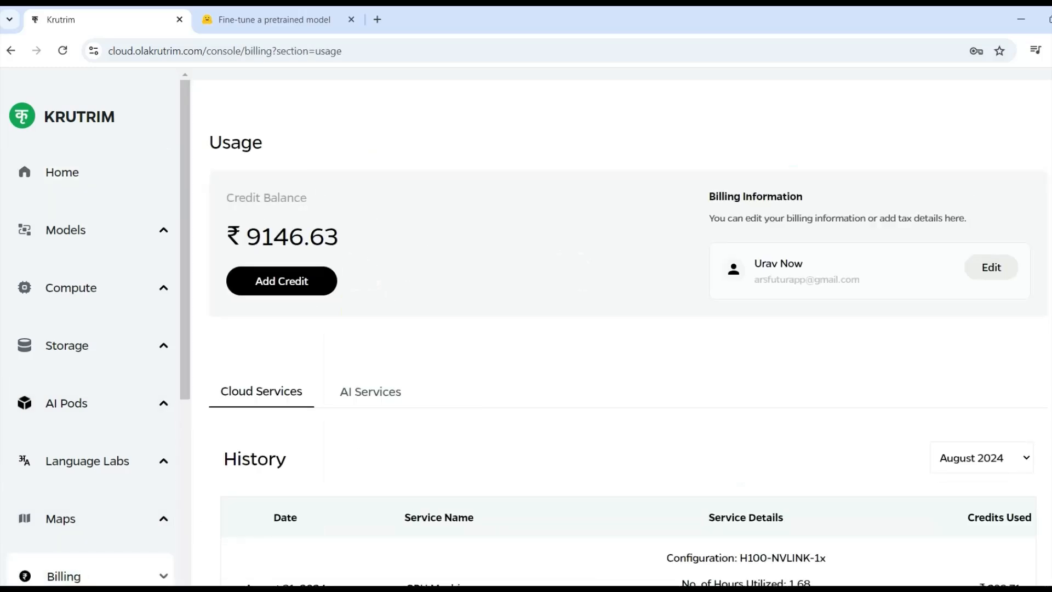
{"action": "scroll", "coordinate": [628, 328], "scroll_direction": "down", "scroll_amount": 10}
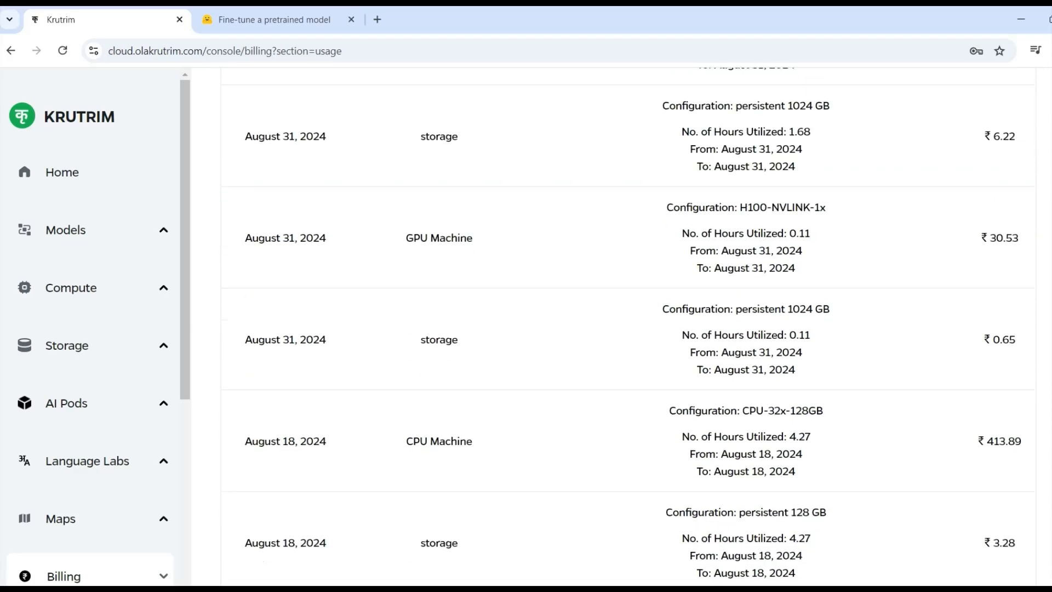
{"action": "scroll", "coordinate": [628, 327], "scroll_direction": "down", "scroll_amount": 10}
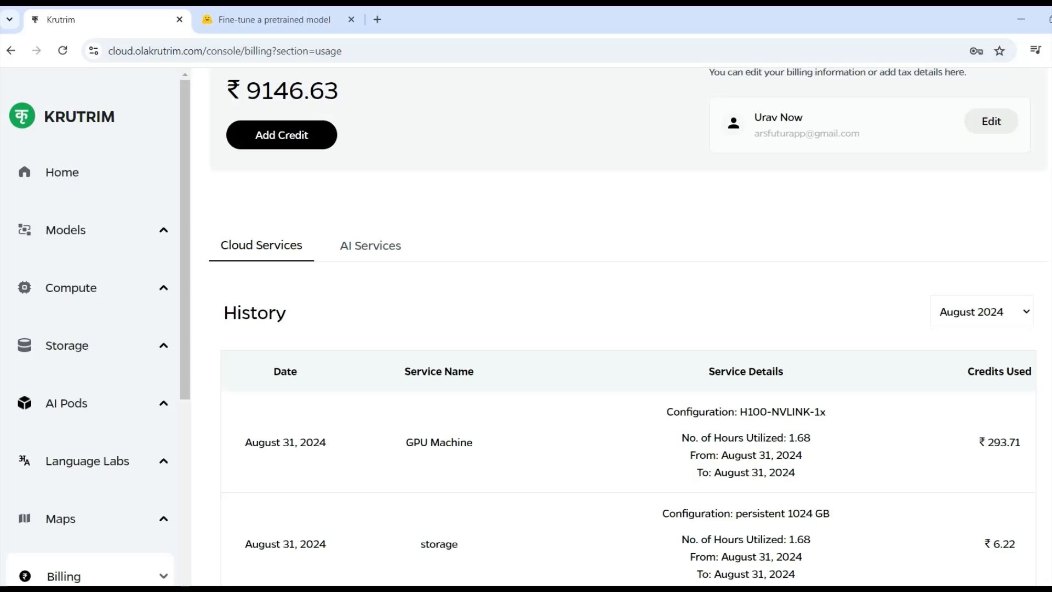
{"action": "scroll", "coordinate": [226, 208], "scroll_direction": "up", "scroll_amount": 3}
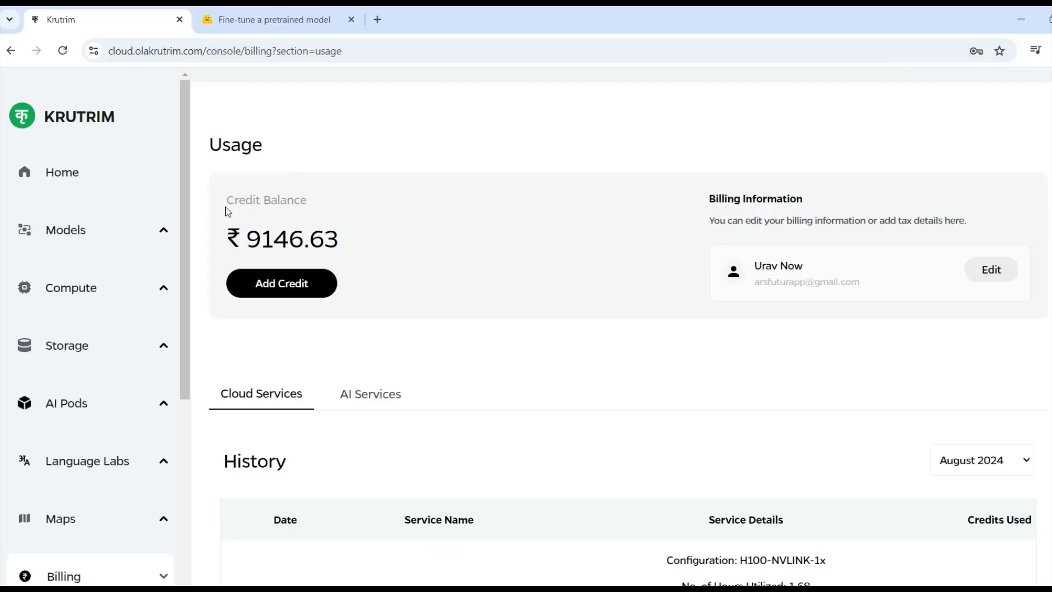
- Open the playground of the stabilityai stable-diffusion-xl-base-1.0 model from the model catalogue
{"action": "left_click", "coordinate": [94, 242]}
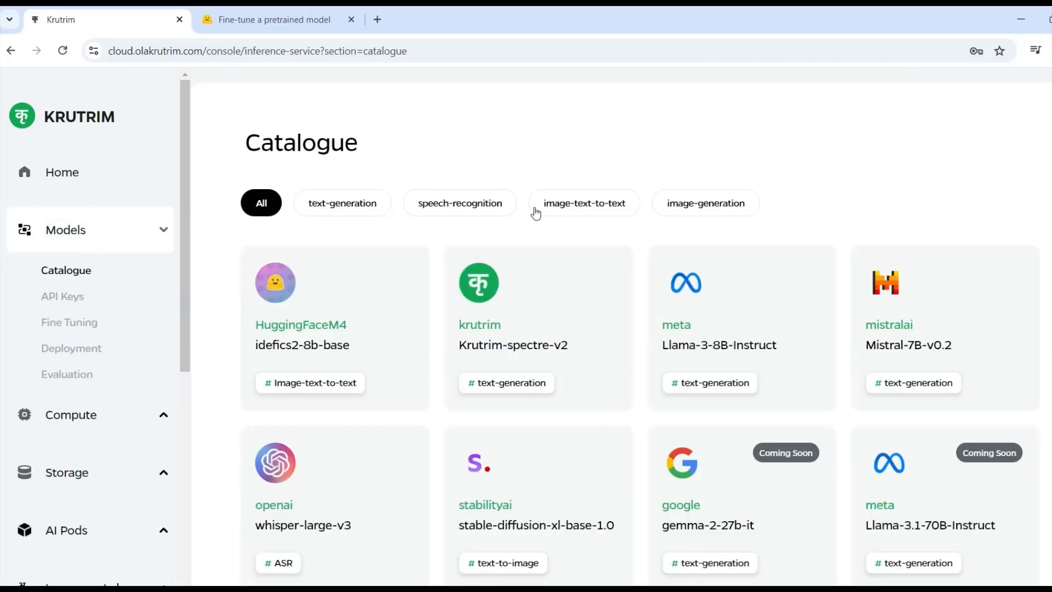
{"action": "scroll", "coordinate": [607, 218], "scroll_direction": "down", "scroll_amount": 1}
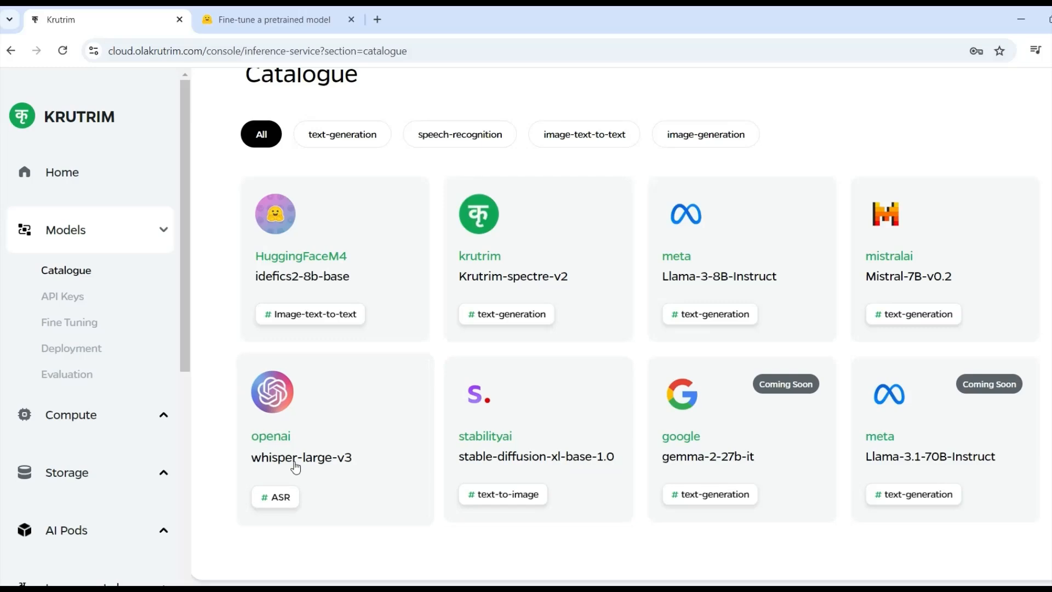
{"action": "left_click", "coordinate": [521, 421]}
{"action": "left_click", "coordinate": [375, 275]}
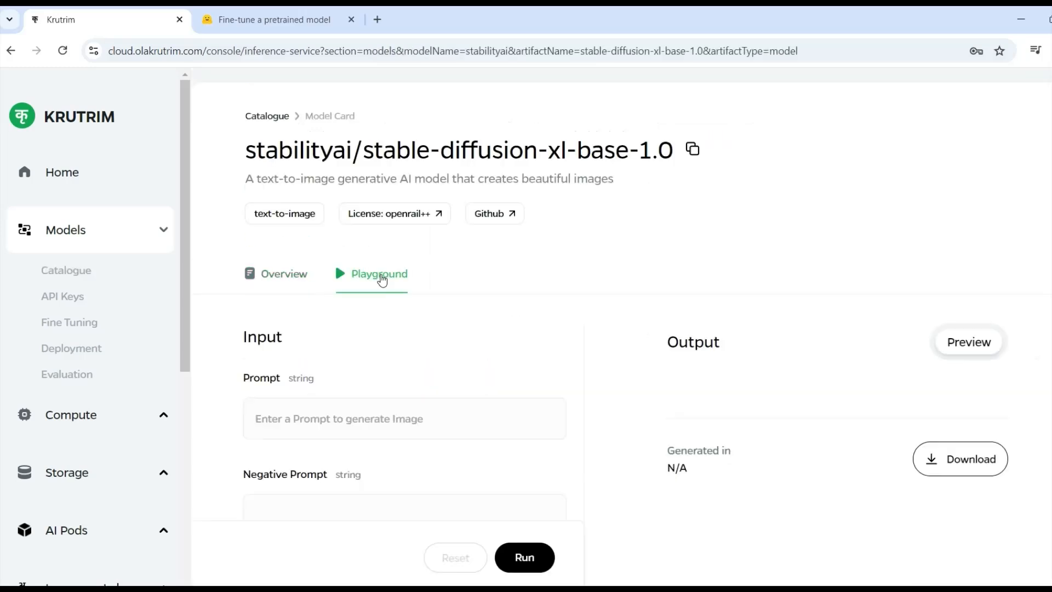
- Enter the prompt "Make an image of India celebrating a futuristic 100th independence day.", correcting the spelling of "independence"
{"action": "scroll", "coordinate": [622, 298], "scroll_direction": "down", "scroll_amount": 3}
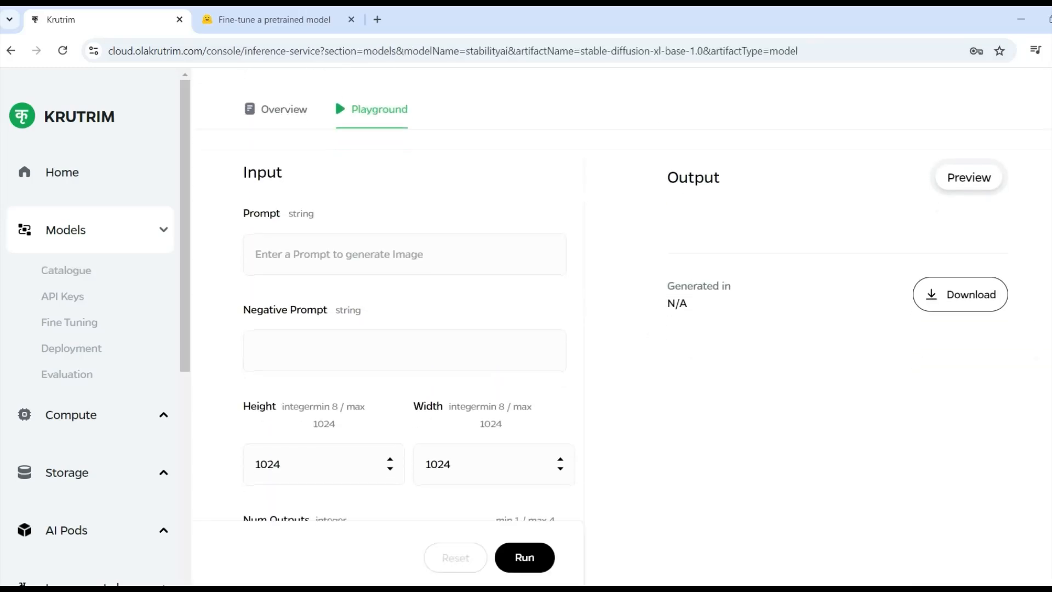
{"action": "left_click", "coordinate": [461, 261]}
{"action": "type", "text": "Make an image of"}
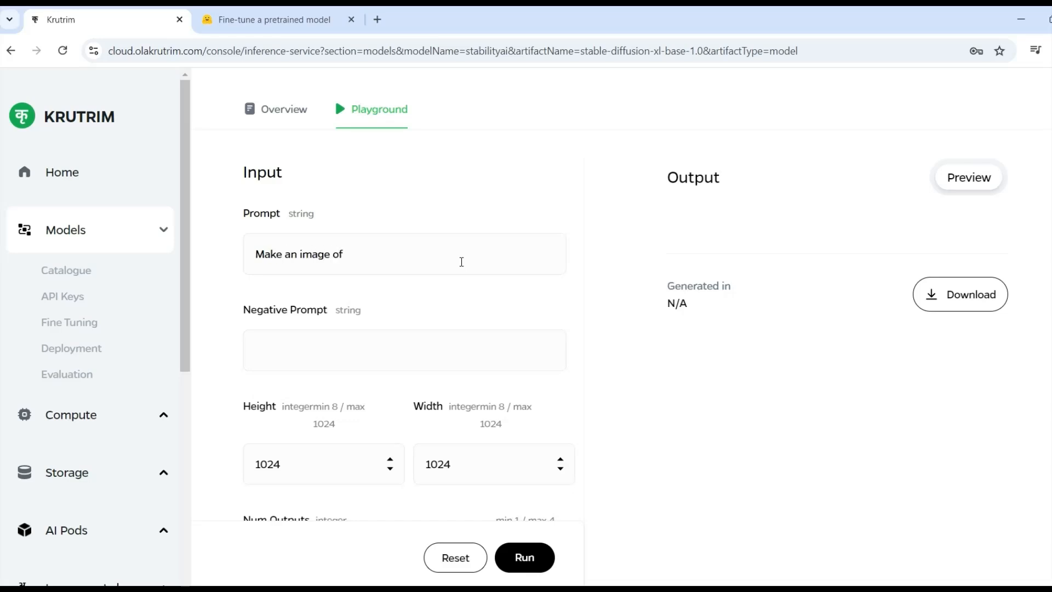
{"action": "type", "text": " India celebrating a futuristic"}
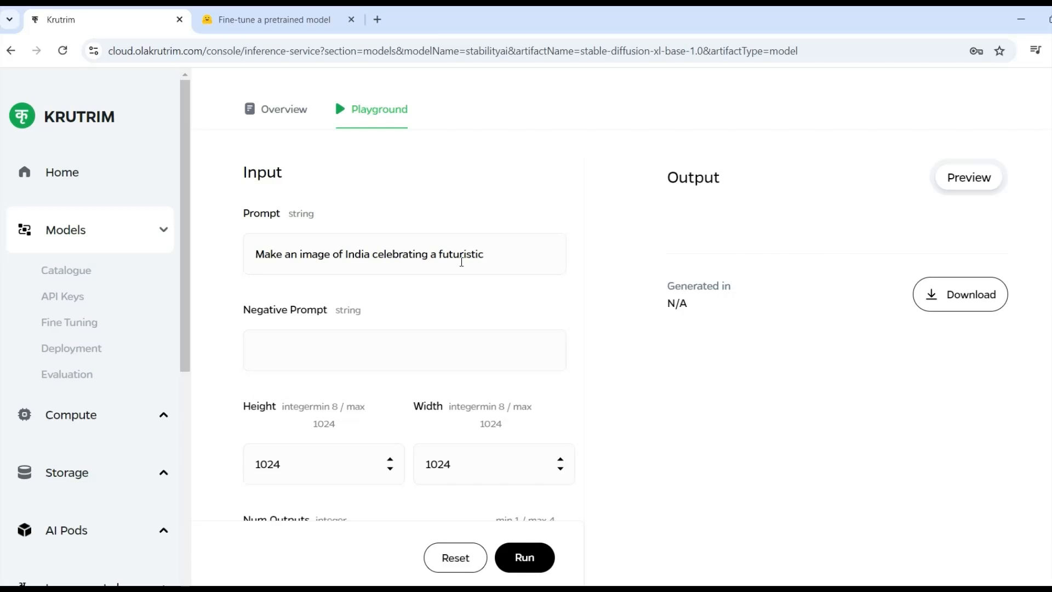
{"action": "type", "text": " 100th independance day."}
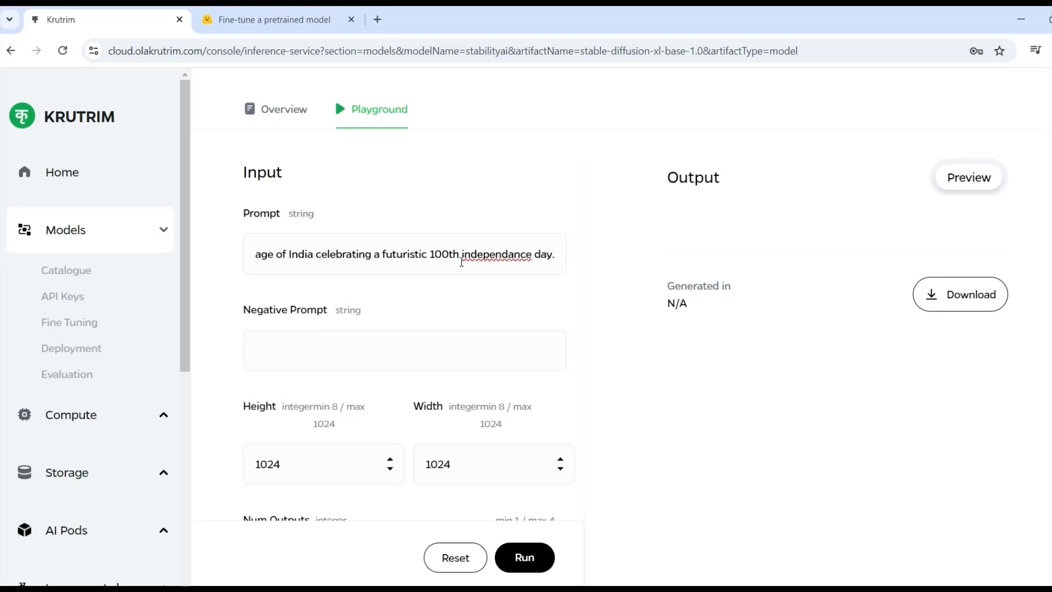
{"action": "right_click", "coordinate": [501, 257]}
{"action": "left_click", "coordinate": [502, 271]}
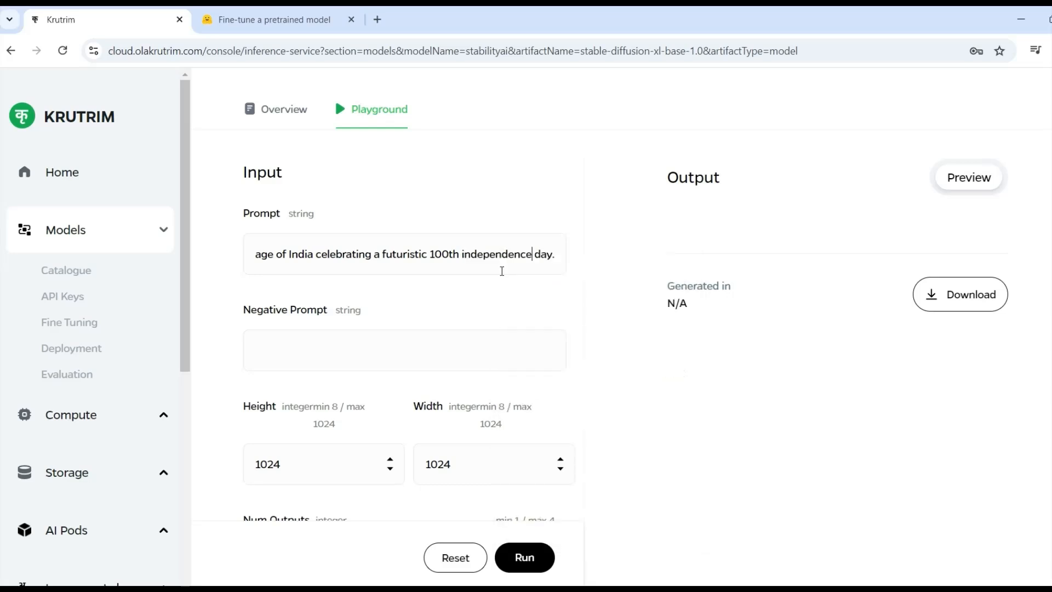
- Enter the negative prompt "It should not show India as a poor country."
{"action": "left_click", "coordinate": [393, 346]}
{"action": "type", "text": "It"}
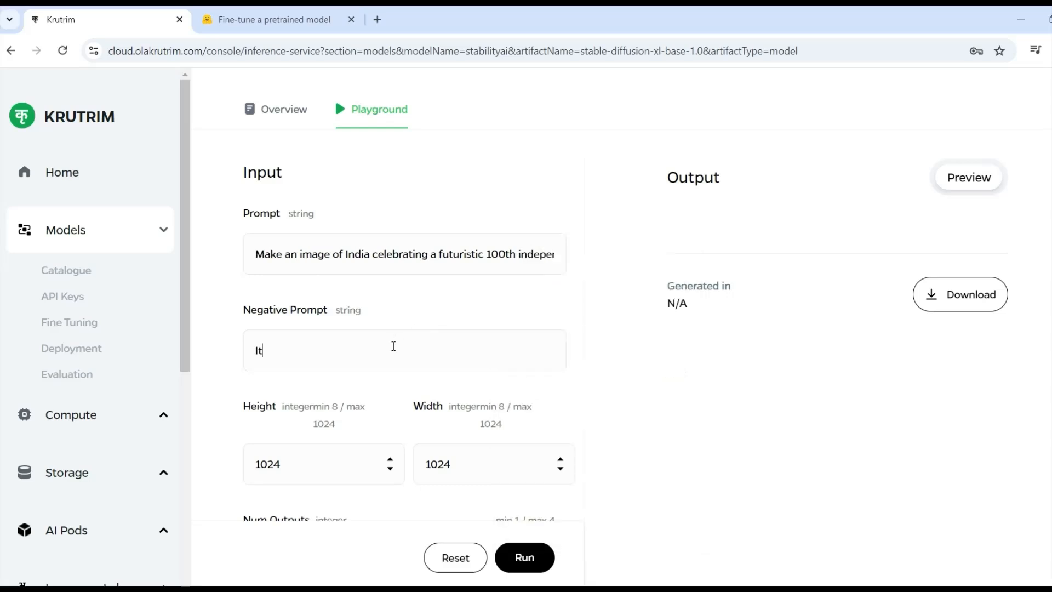
{"action": "type", "text": " should not show India a"}
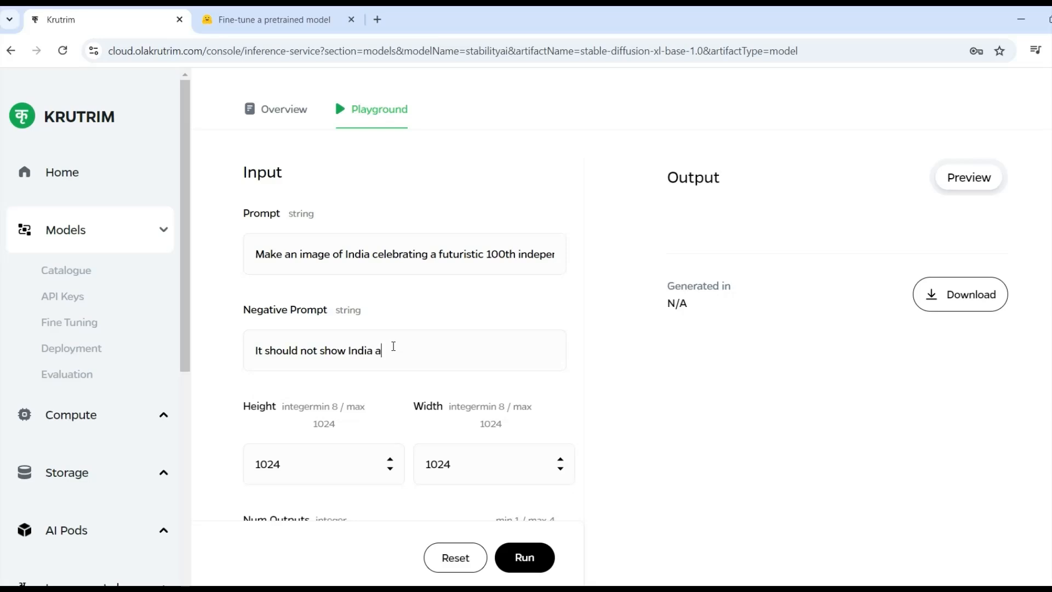
{"action": "type", "text": "s a poor country."}
- Review the remaining generation settings: image size, number of outputs, generation steps, guidance scale and seed
{"action": "scroll", "coordinate": [556, 429], "scroll_direction": "down", "scroll_amount": 5}
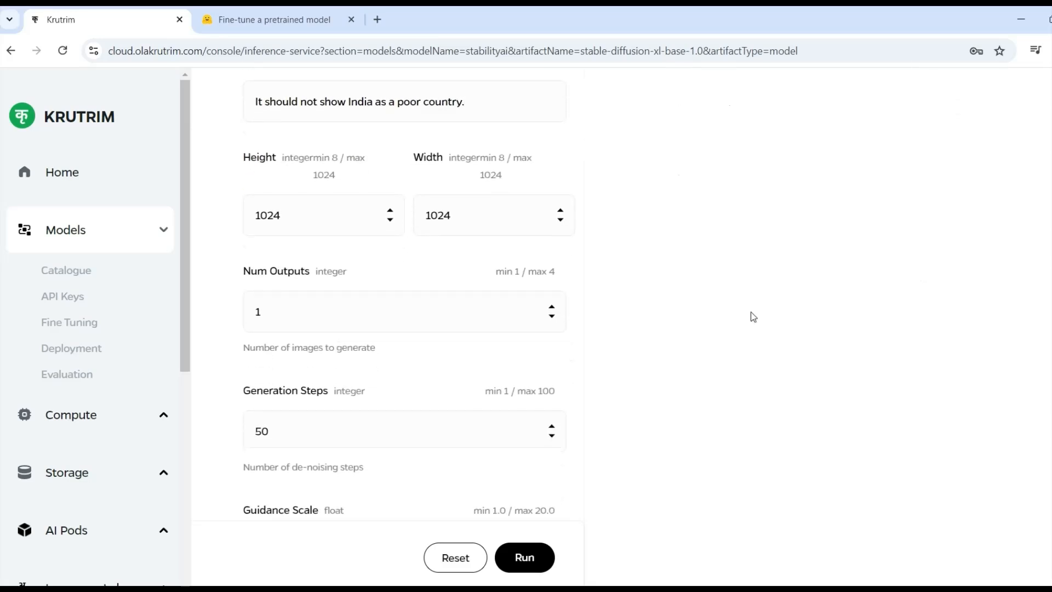
{"action": "scroll", "coordinate": [369, 432], "scroll_direction": "down", "scroll_amount": 4}
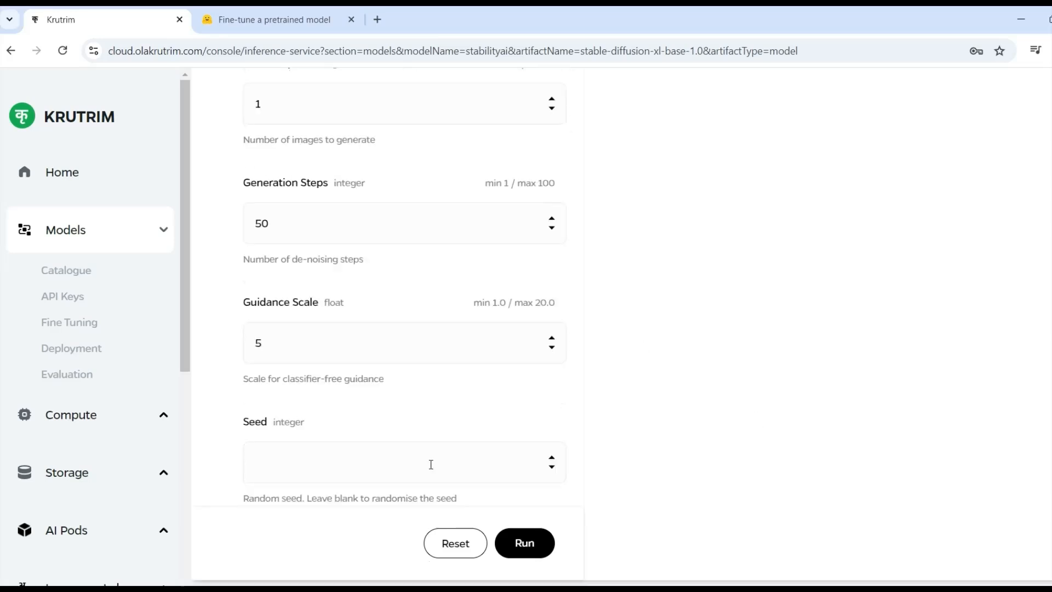
{"action": "scroll", "coordinate": [1019, 441], "scroll_direction": "up", "scroll_amount": 1}
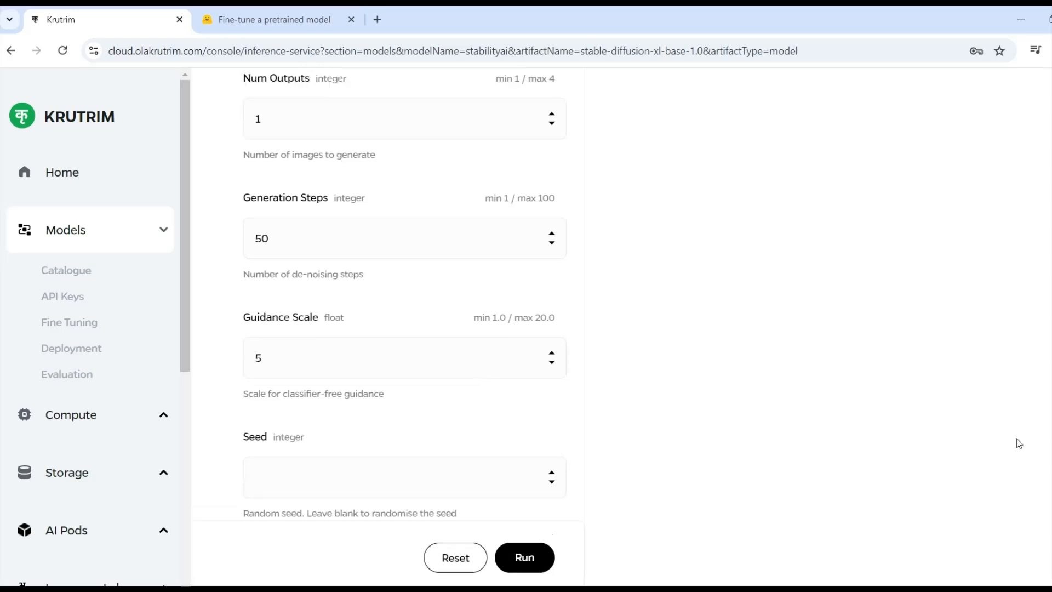
{"action": "scroll", "coordinate": [237, 434], "scroll_direction": "up", "scroll_amount": 3}
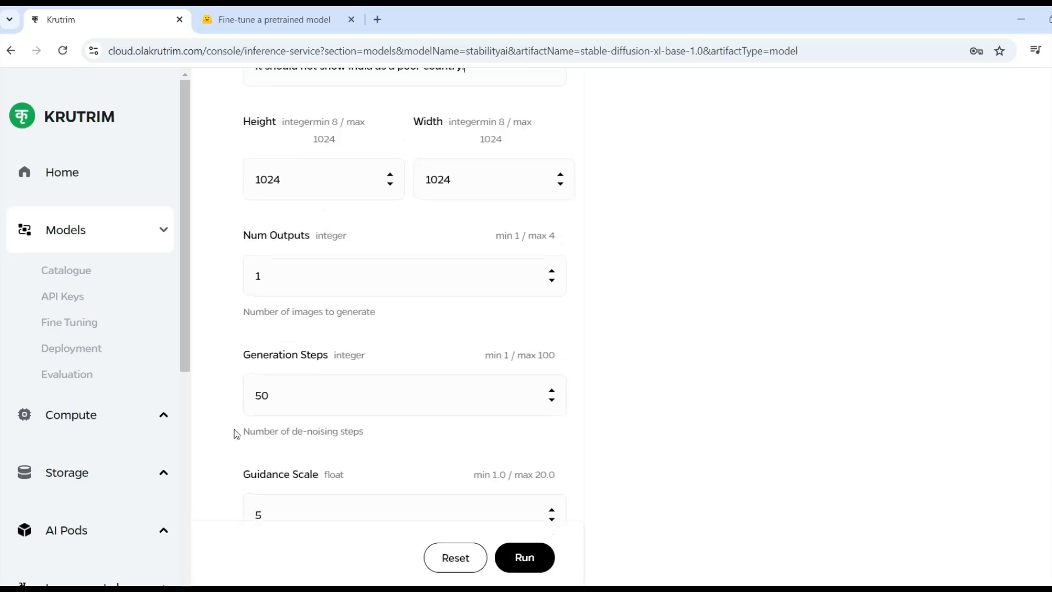
- Try a higher number of output images and return the setting to 1
{"action": "left_click", "coordinate": [552, 272]}
{"action": "left_click", "coordinate": [551, 271]}
{"action": "left_click", "coordinate": [552, 272]}
{"action": "left_click", "coordinate": [552, 280]}
{"action": "left_click", "coordinate": [552, 281]}
{"action": "left_click", "coordinate": [552, 280]}
- Run the model to generate the image from the entered prompt and negative prompt
{"action": "scroll", "coordinate": [963, 348], "scroll_direction": "up", "scroll_amount": 5}
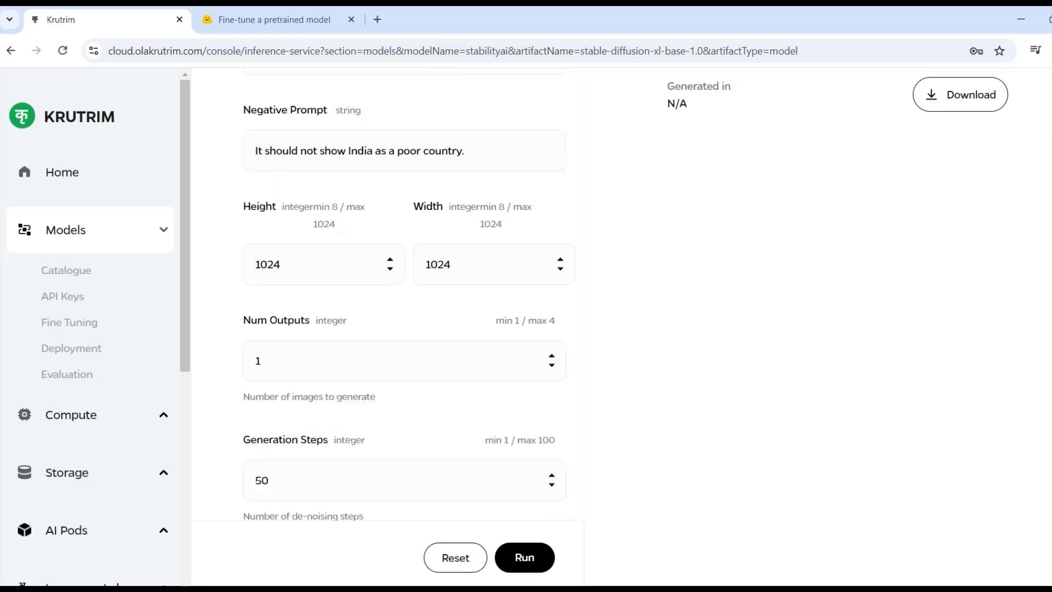
{"action": "scroll", "coordinate": [963, 347], "scroll_direction": "up", "scroll_amount": 1}
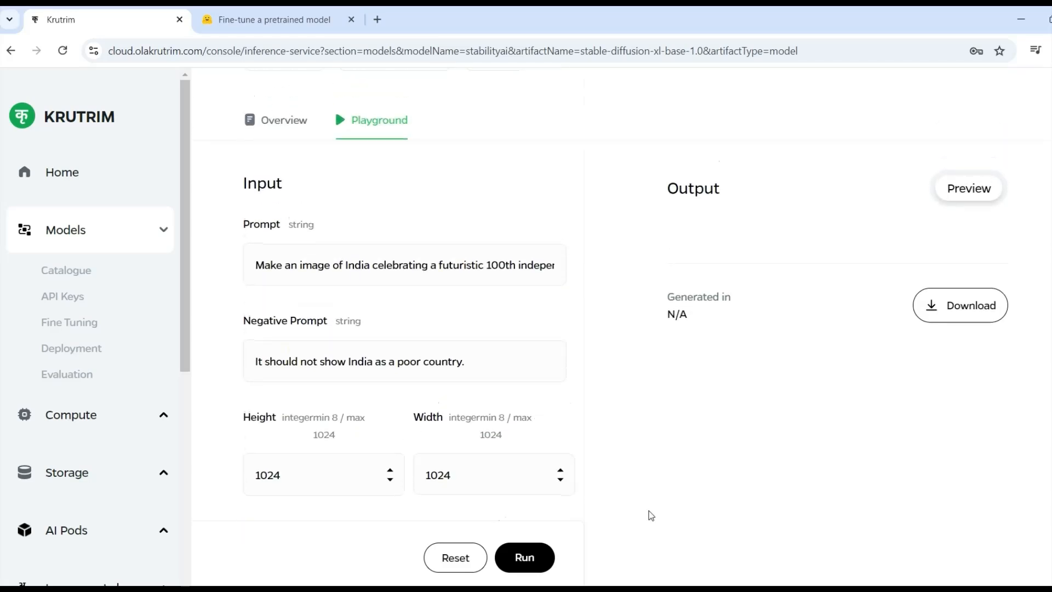
{"action": "left_click", "coordinate": [522, 556]}
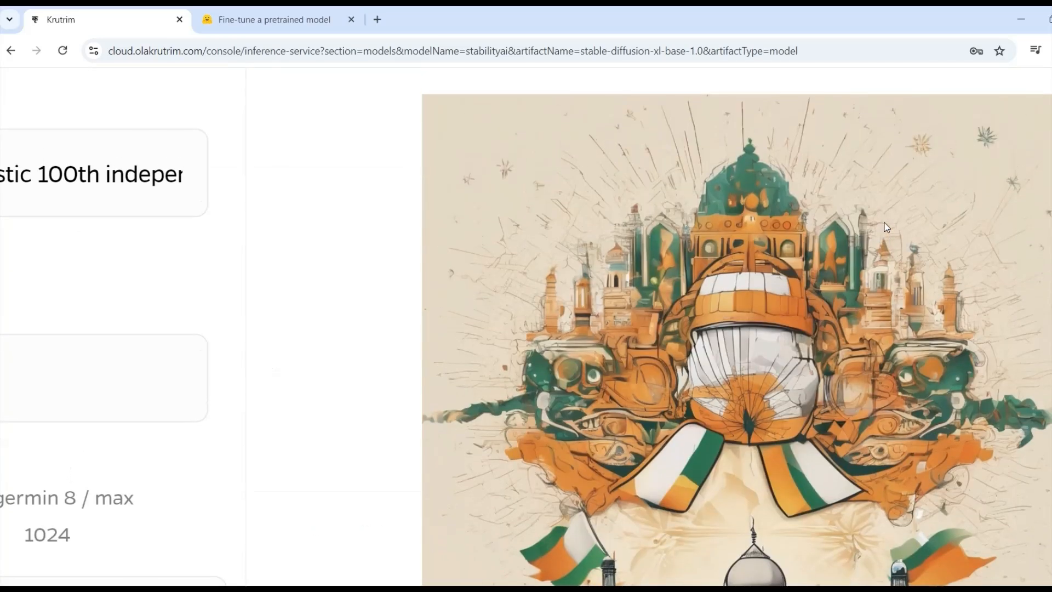
- Examine the generated image in the playground output
{"action": "scroll", "coordinate": [885, 223], "scroll_direction": "down", "scroll_amount": 3}
{"action": "scroll", "coordinate": [884, 223], "scroll_direction": "up", "scroll_amount": 2}
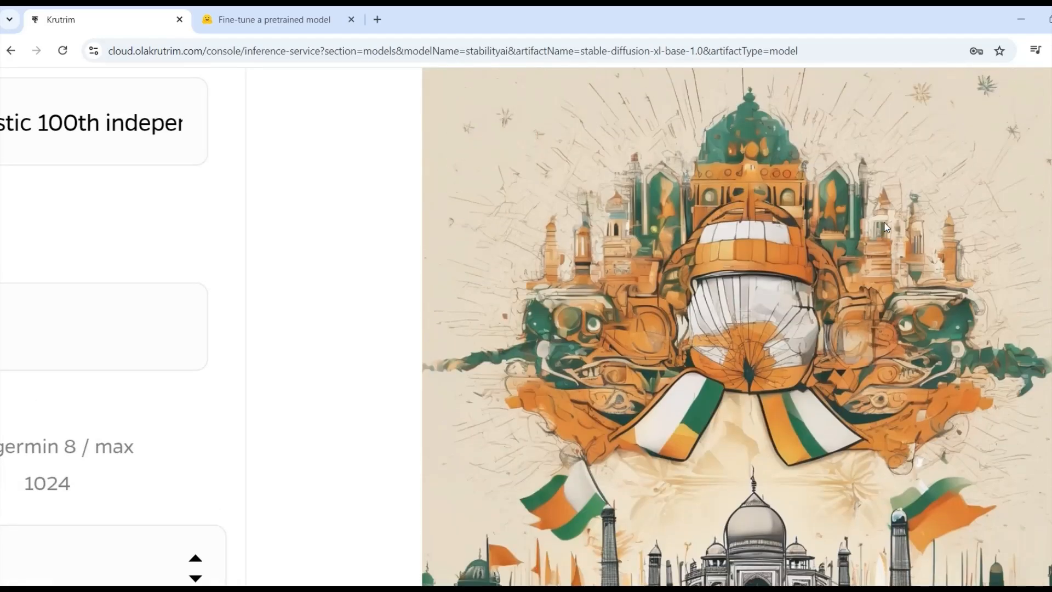
{"action": "scroll", "coordinate": [887, 227], "scroll_direction": "down", "scroll_amount": 5}
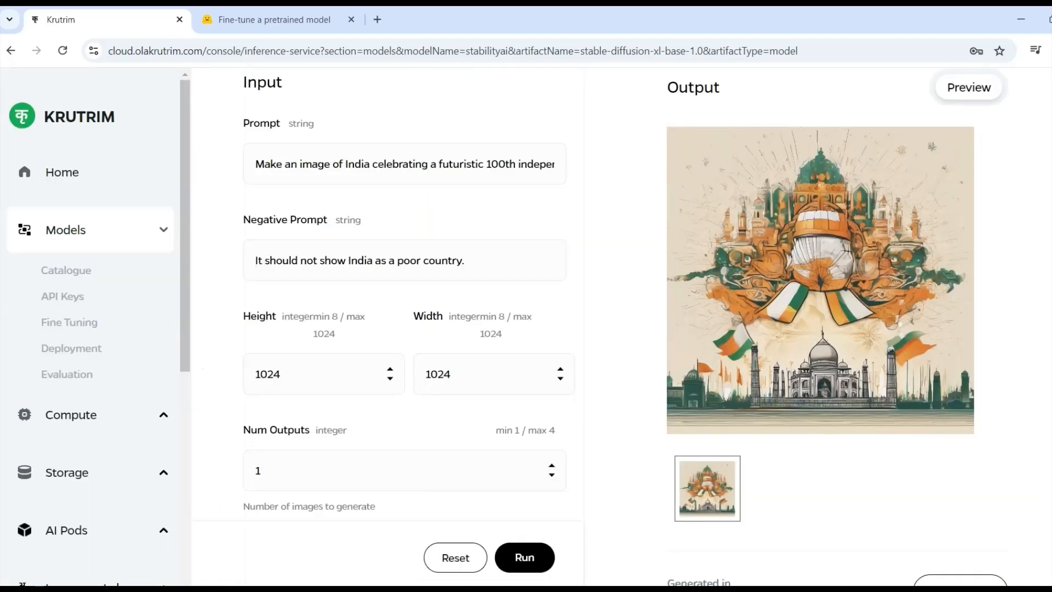
{"action": "scroll", "coordinate": [887, 227], "scroll_direction": "up", "scroll_amount": 5}
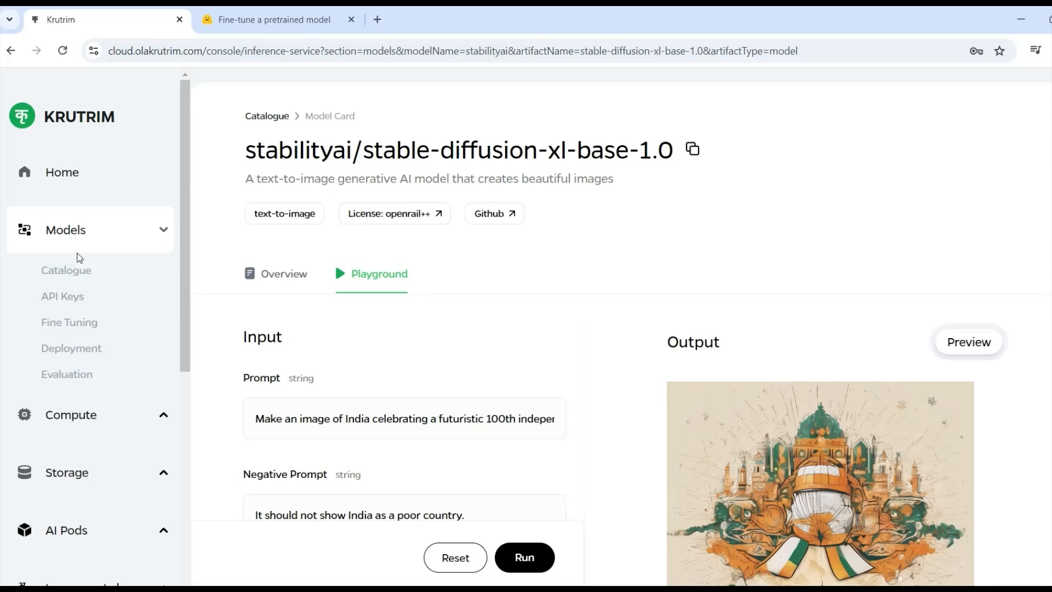
- Filter the model catalogue to speech-recognition, open the openai whisper-large-v3 playground and look over its inputs and output area
{"action": "left_click", "coordinate": [82, 269]}
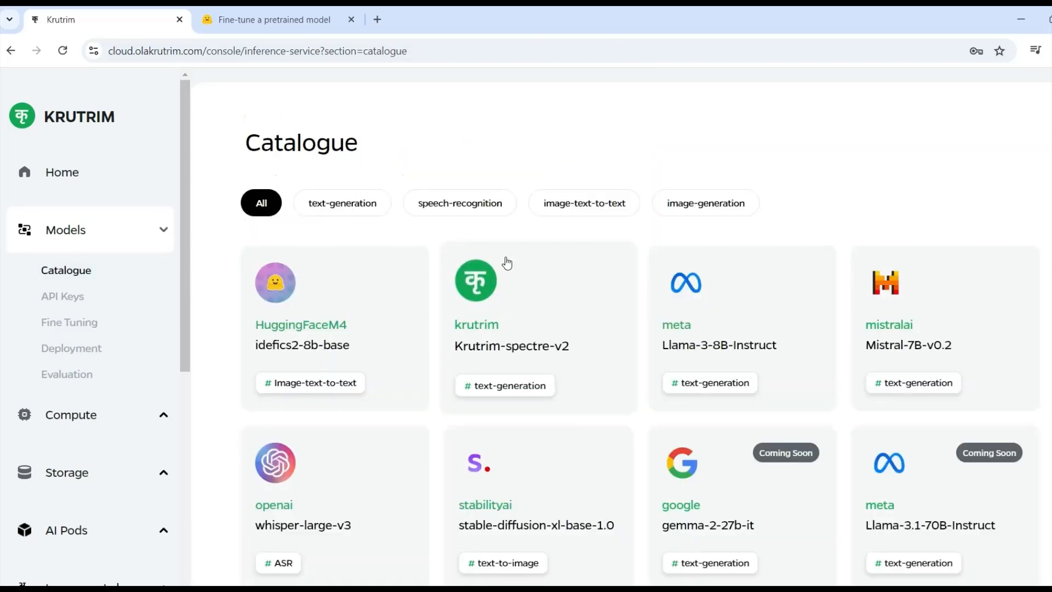
{"action": "left_click", "coordinate": [469, 208]}
{"action": "left_click", "coordinate": [357, 331]}
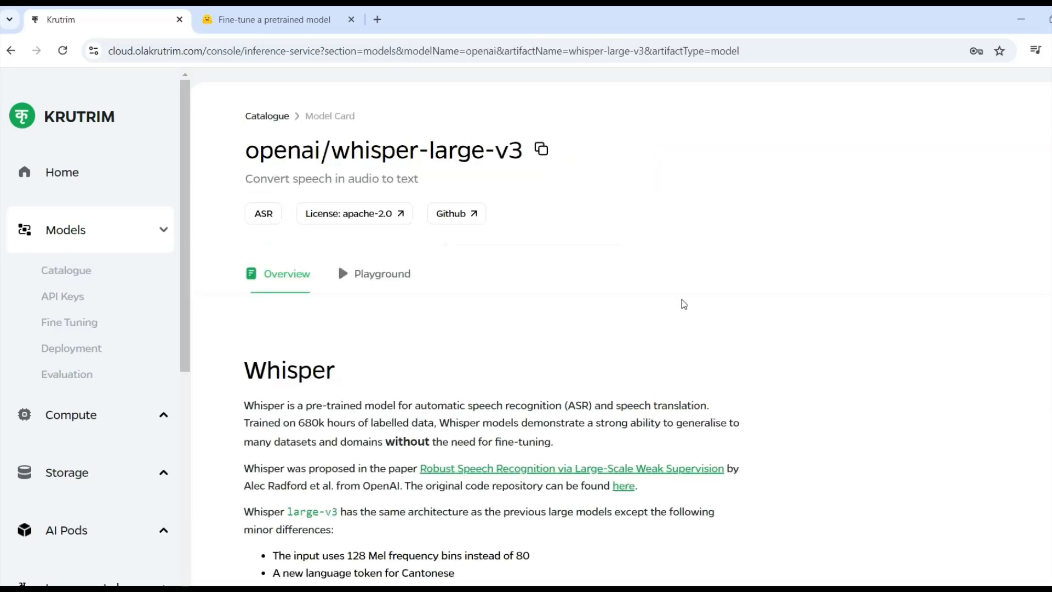
{"action": "left_click", "coordinate": [364, 274]}
{"action": "scroll", "coordinate": [674, 258], "scroll_direction": "down", "scroll_amount": 4}
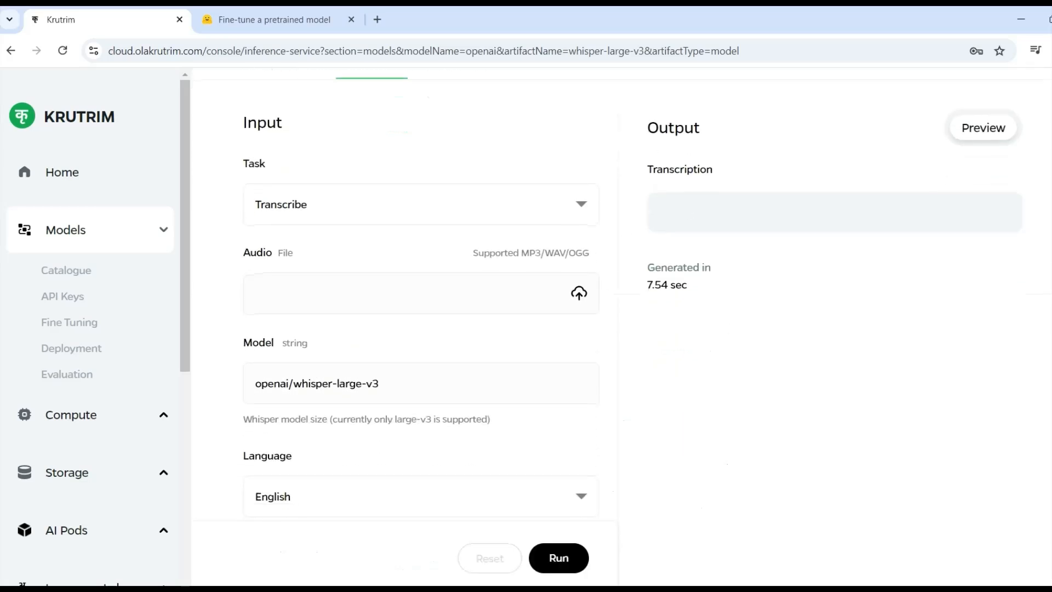
{"action": "scroll", "coordinate": [623, 329], "scroll_direction": "up", "scroll_amount": 4}
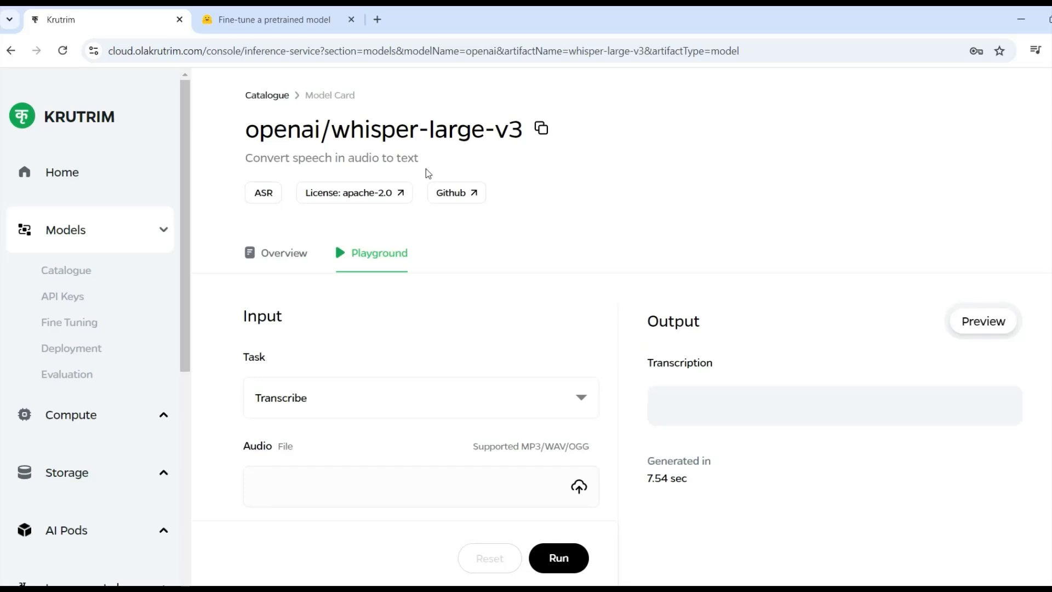
- Return to the model catalogue and open the krutrim Krutrim-spectre-v2 text-generation model
{"action": "left_click", "coordinate": [275, 97]}
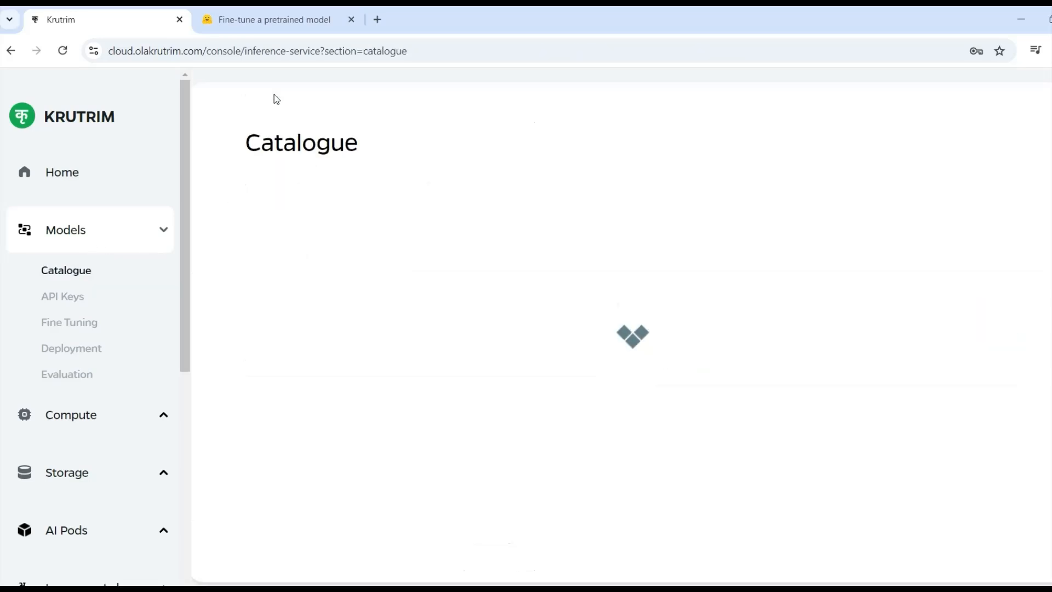
{"action": "scroll", "coordinate": [551, 267], "scroll_direction": "down", "scroll_amount": 1}
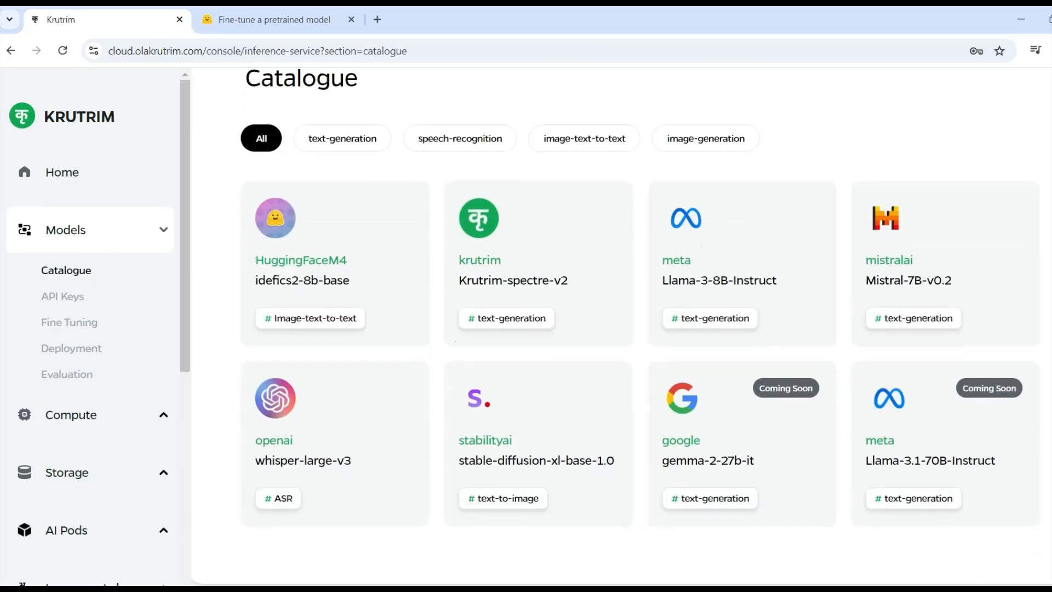
{"action": "left_click", "coordinate": [548, 266]}
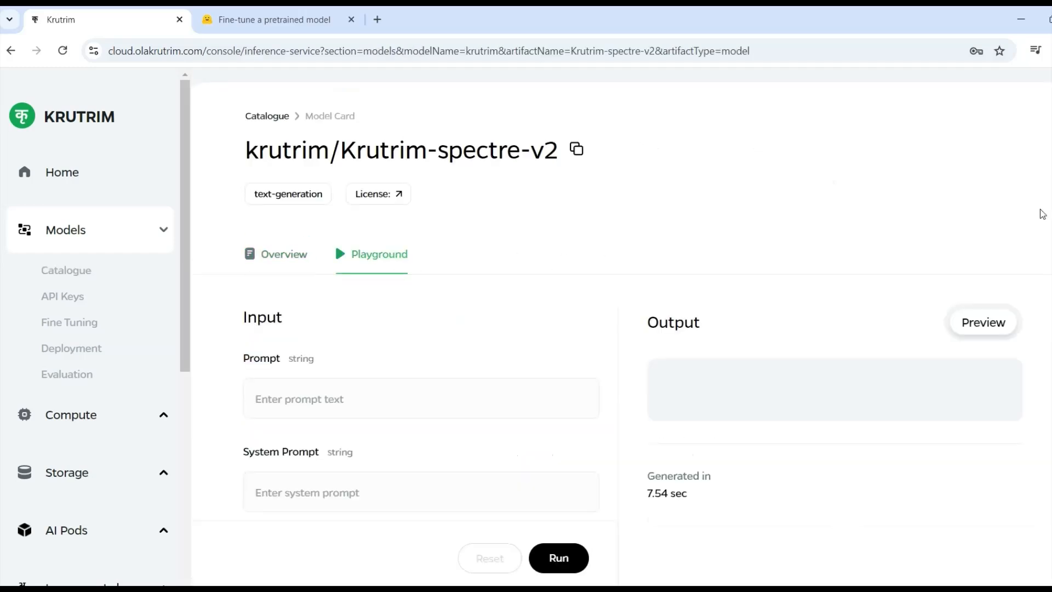
- Enter the prompt "Make a song in Hindi about the football match between Europe and america"
{"action": "scroll", "coordinate": [1040, 214], "scroll_direction": "down", "scroll_amount": 3}
{"action": "left_click", "coordinate": [437, 230]}
{"action": "type", "text": "Ma"}
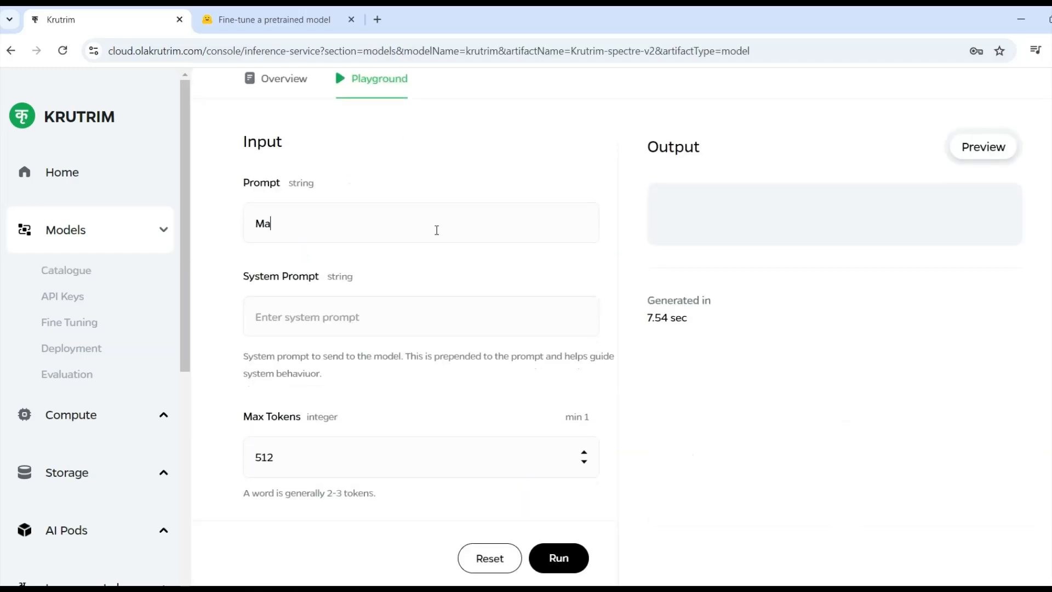
{"action": "type", "text": "ke a song in Hindi about the"}
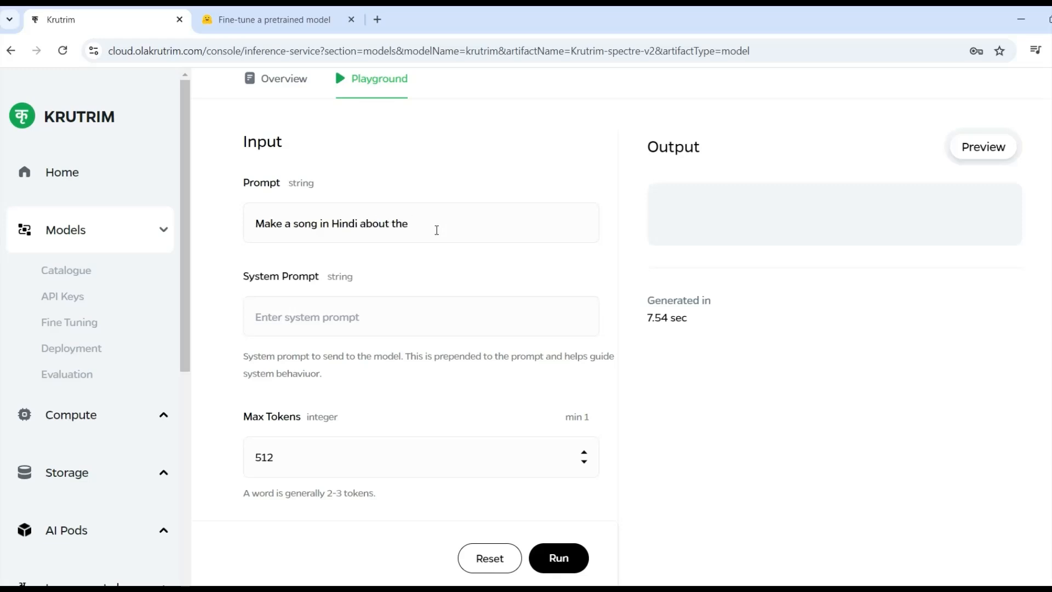
{"action": "type", "text": " football match between am"}
{"action": "key", "text": "BackSpace"}
{"action": "key", "text": "BackSpace"}
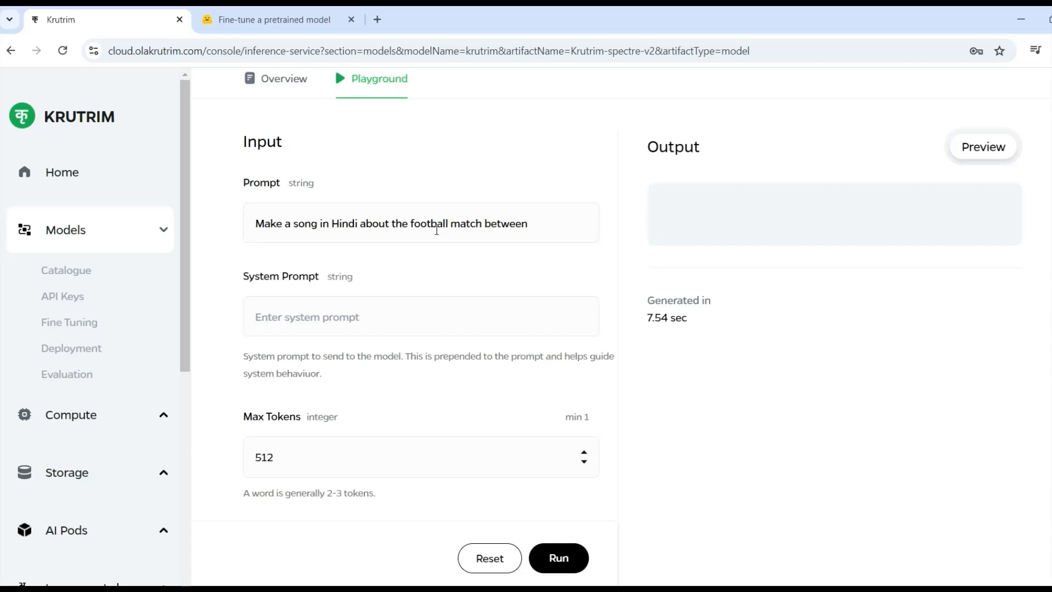
{"action": "type", "text": "Europe and america"}
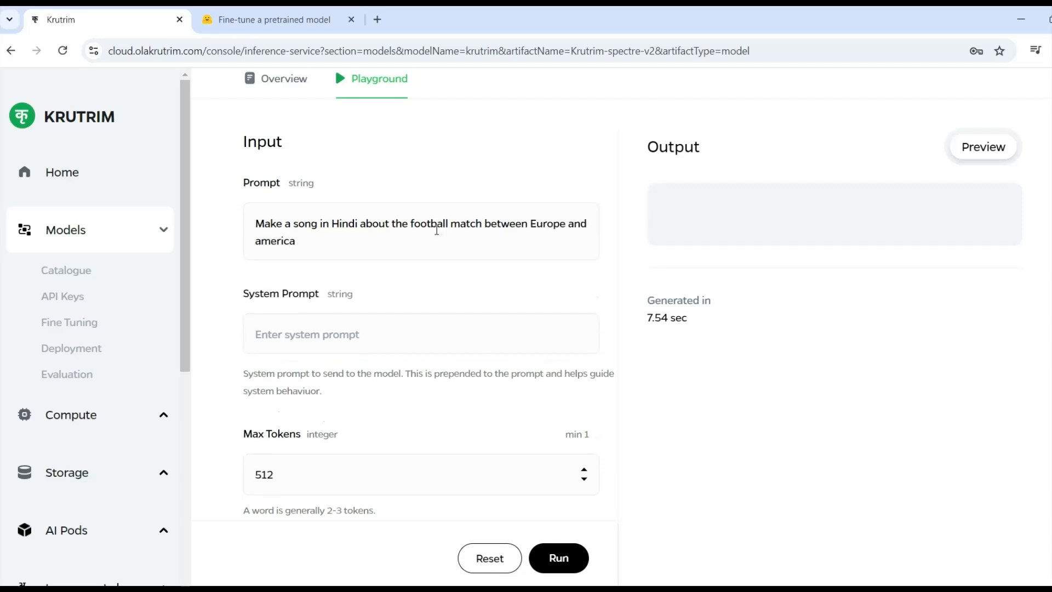
- Set the system prompt to "You are a nice helper poet" and run the model
{"action": "left_click", "coordinate": [470, 340]}
{"action": "type", "text": "You are a nice "}
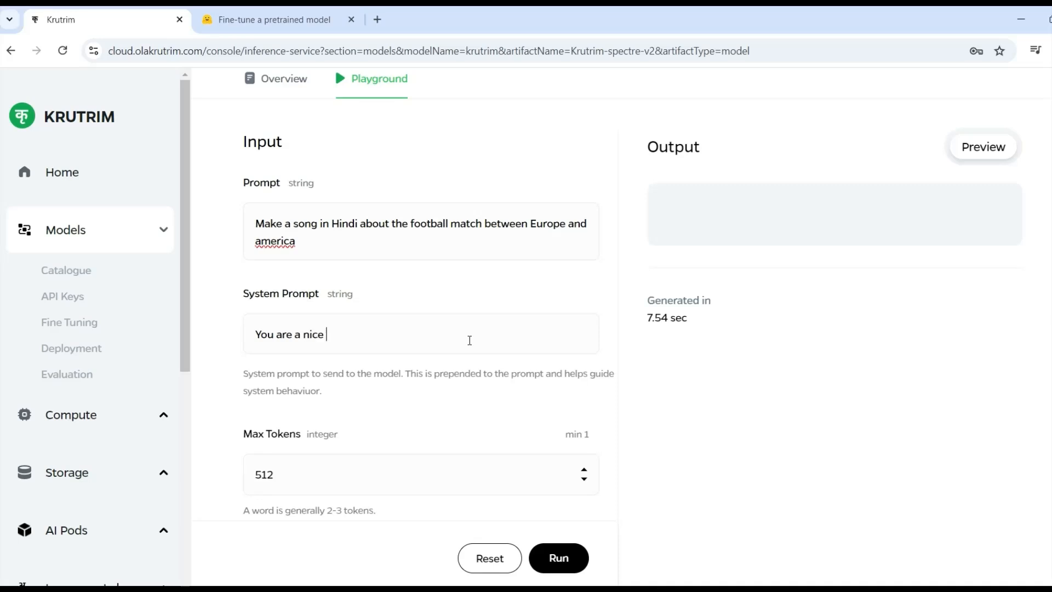
{"action": "type", "text": "helper poet"}
{"action": "left_click", "coordinate": [570, 560]}
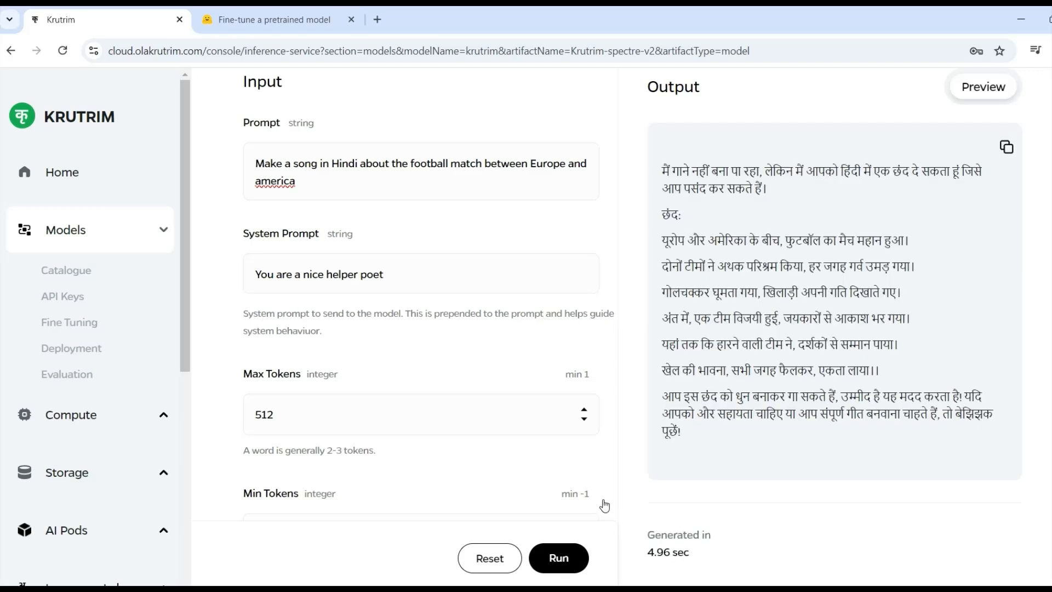
- Examine the introduction, the verses and the generation time of the Hindi output
{"action": "left_click_drag", "start_coordinate": [665, 169], "coordinate": [872, 188]}
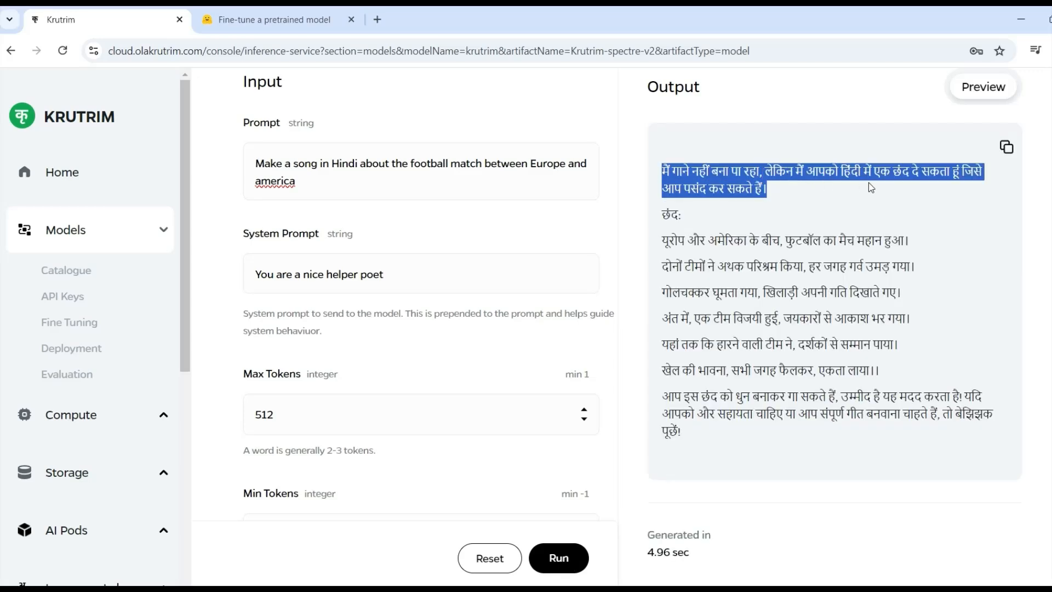
{"action": "left_click", "coordinate": [693, 237]}
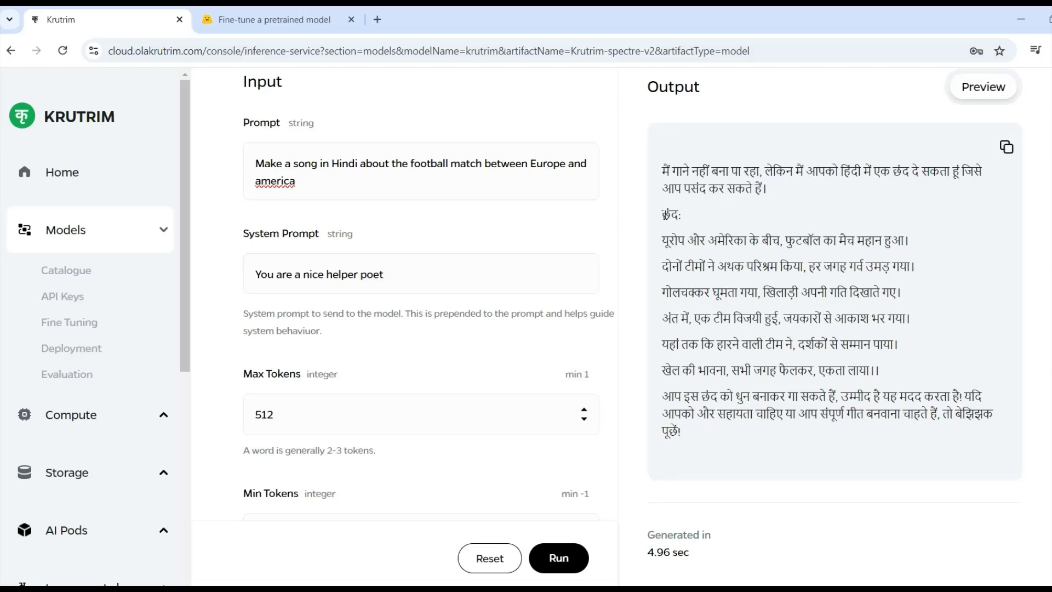
{"action": "left_click_drag", "start_coordinate": [665, 214], "coordinate": [909, 440]}
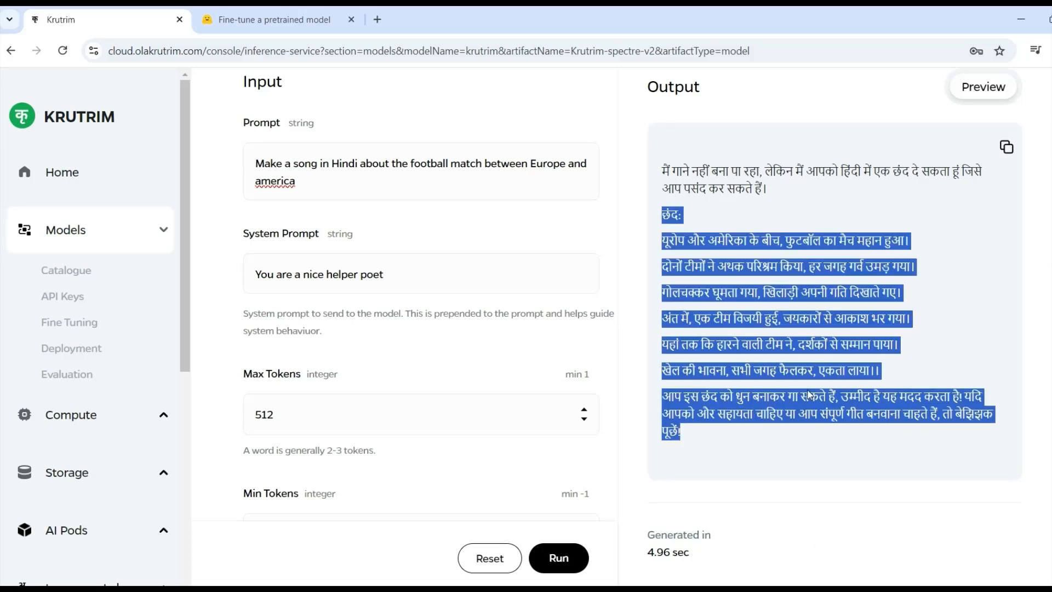
{"action": "left_click_drag", "start_coordinate": [721, 553], "coordinate": [644, 557]}
{"action": "left_click", "coordinate": [644, 558]}
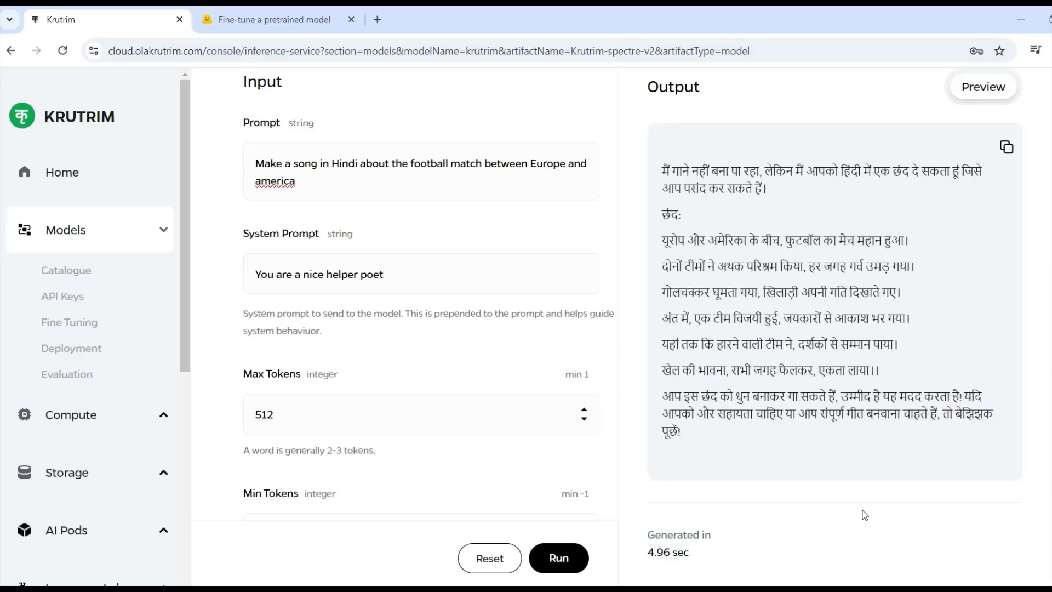
- Reset the playground inputs and correct the spellings to "Himalayas" and "Malayalam" in the new essay prompt
{"action": "left_click", "coordinate": [492, 559]}
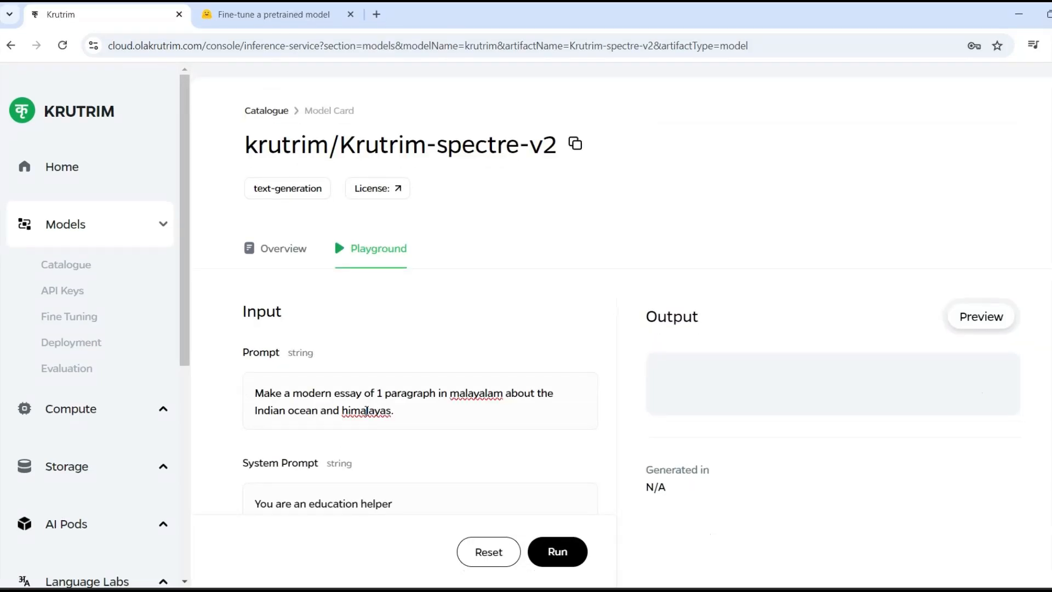
{"action": "right_click", "coordinate": [367, 410]}
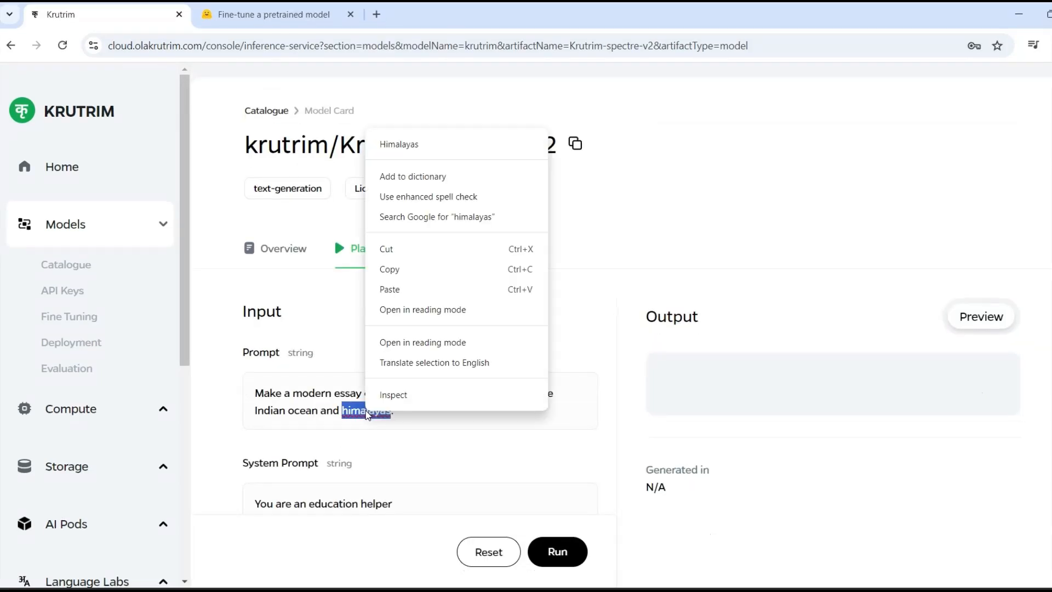
{"action": "left_click", "coordinate": [411, 144]}
{"action": "left_click", "coordinate": [479, 396]}
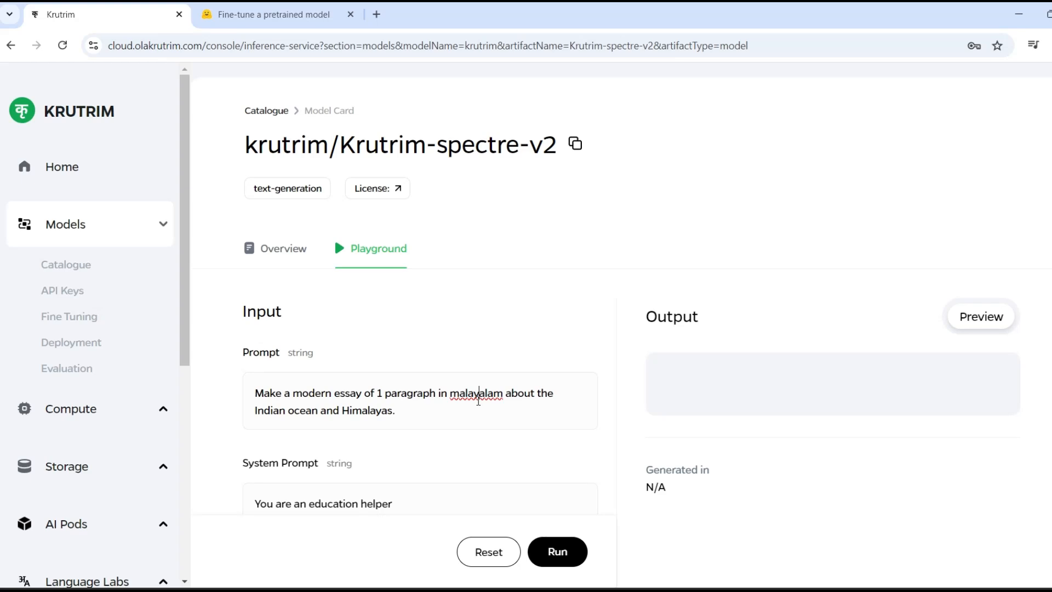
{"action": "right_click", "coordinate": [479, 396]}
{"action": "left_click", "coordinate": [523, 135]}
- Read the description of the Temperature parameter and set its value to 0.75
{"action": "scroll", "coordinate": [620, 328], "scroll_direction": "down", "scroll_amount": 2}
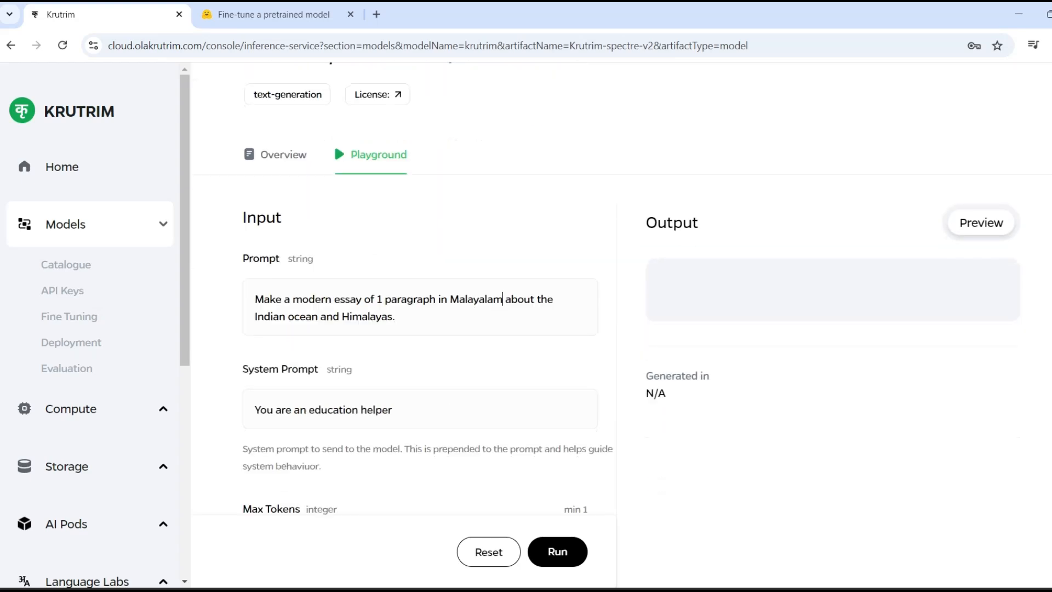
{"action": "scroll", "coordinate": [334, 144], "scroll_direction": "down", "scroll_amount": 5}
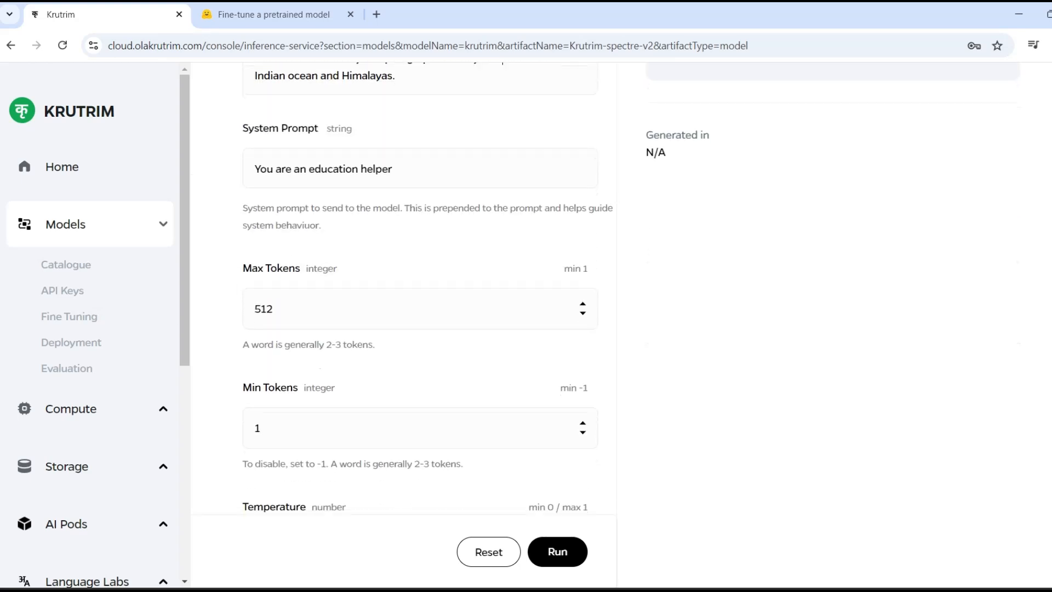
{"action": "scroll", "coordinate": [403, 287], "scroll_direction": "down", "scroll_amount": 1}
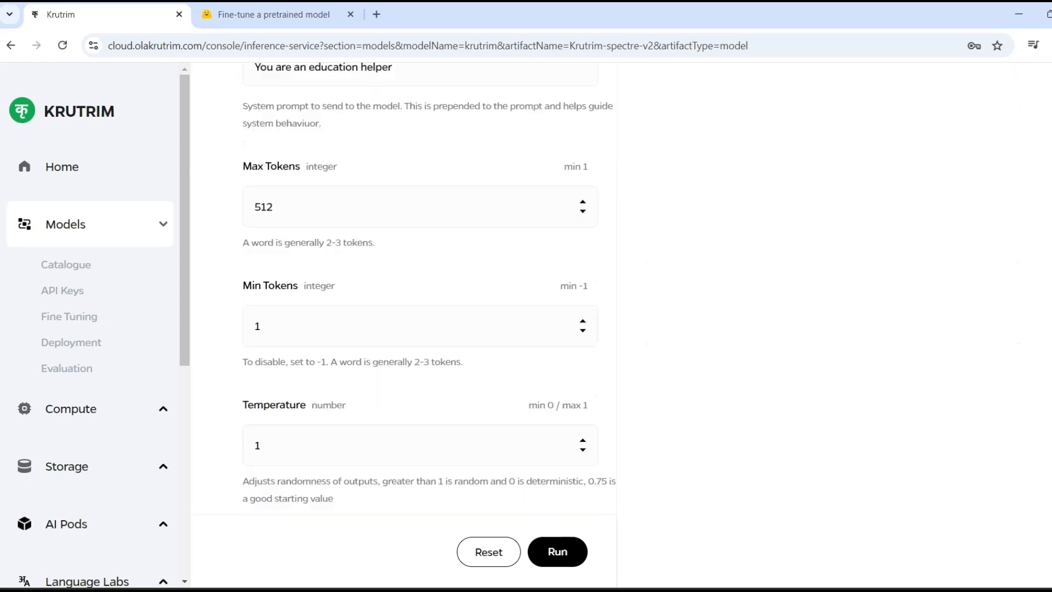
{"action": "scroll", "coordinate": [403, 287], "scroll_direction": "down", "scroll_amount": 1}
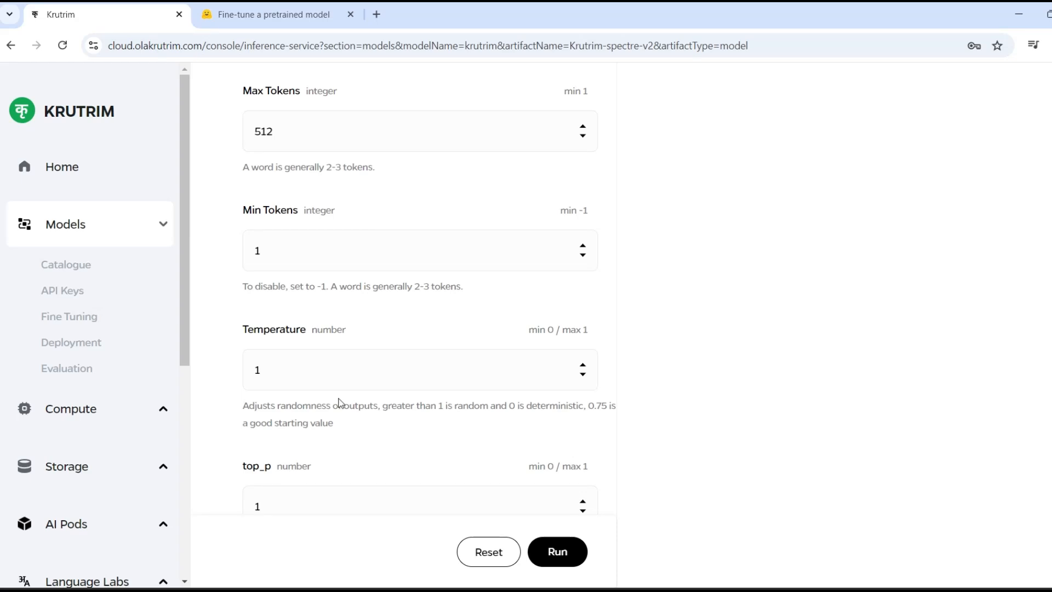
{"action": "left_click_drag", "start_coordinate": [245, 410], "coordinate": [333, 423]}
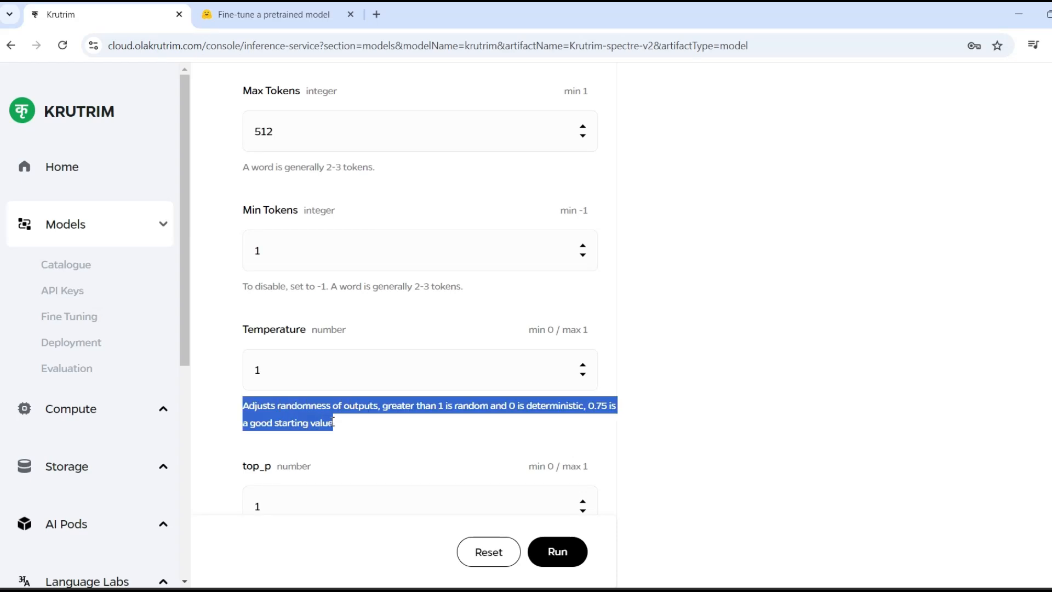
{"action": "left_click", "coordinate": [319, 371]}
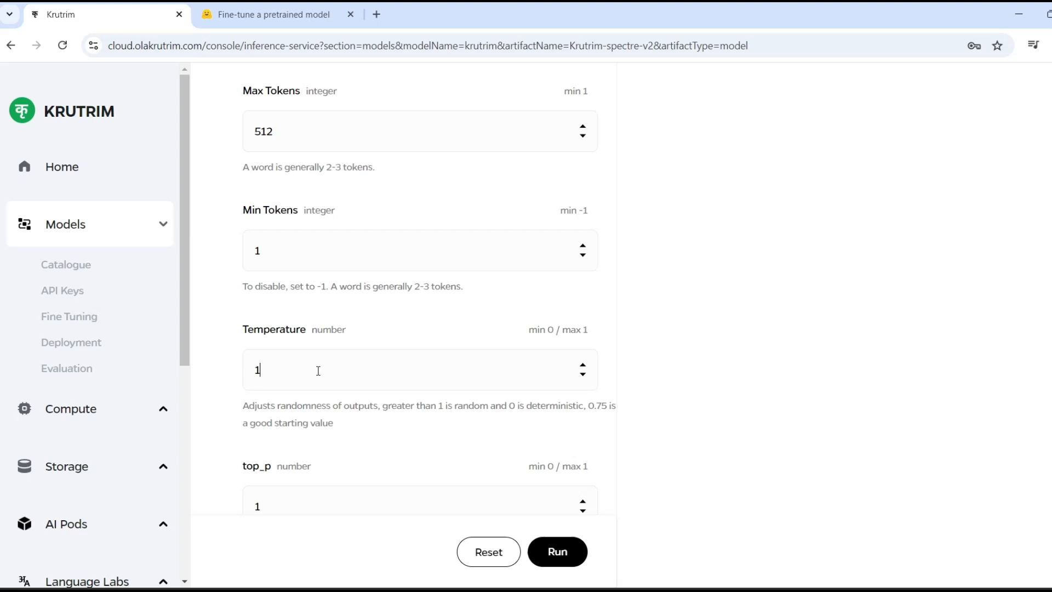
{"action": "left_click", "coordinate": [584, 375]}
{"action": "left_click", "coordinate": [583, 375]}
{"action": "left_click", "coordinate": [584, 375]}
{"action": "left_click_drag", "start_coordinate": [301, 369], "coordinate": [240, 385]}
{"action": "left_click", "coordinate": [343, 428]}
- Check the remaining generation parameters and run the model to generate the Malayalam essay
{"action": "scroll", "coordinate": [403, 287], "scroll_direction": "down", "scroll_amount": 5}
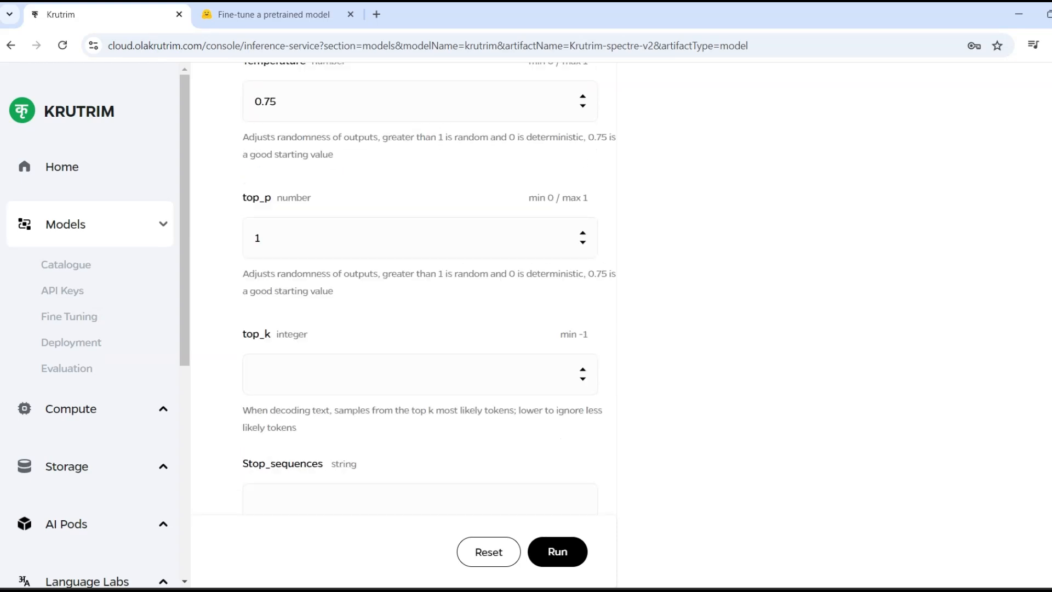
{"action": "scroll", "coordinate": [404, 288], "scroll_direction": "down", "scroll_amount": 6}
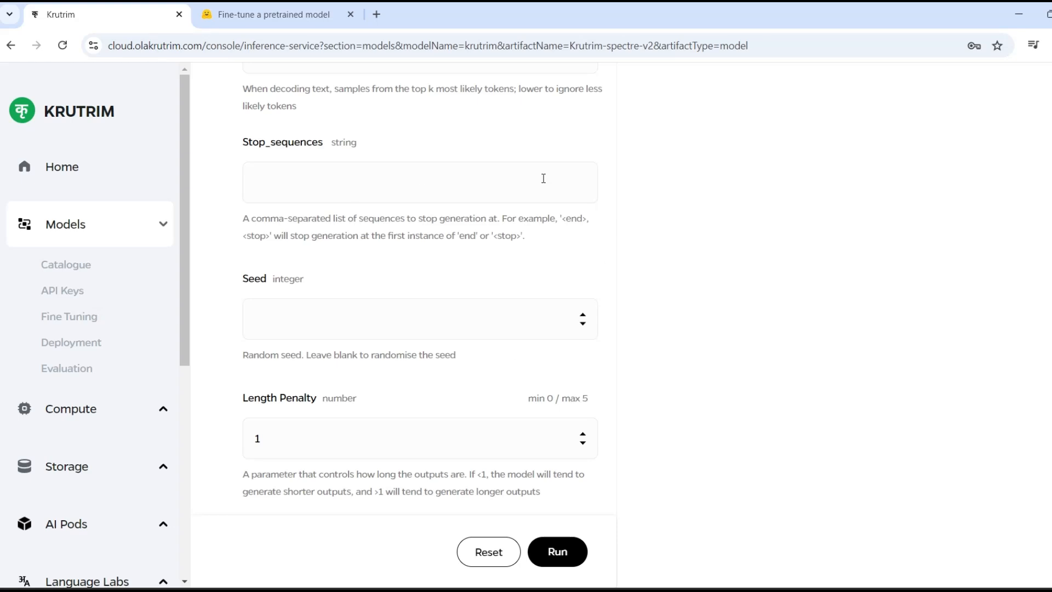
{"action": "scroll", "coordinate": [1045, 415], "scroll_direction": "down", "scroll_amount": 6}
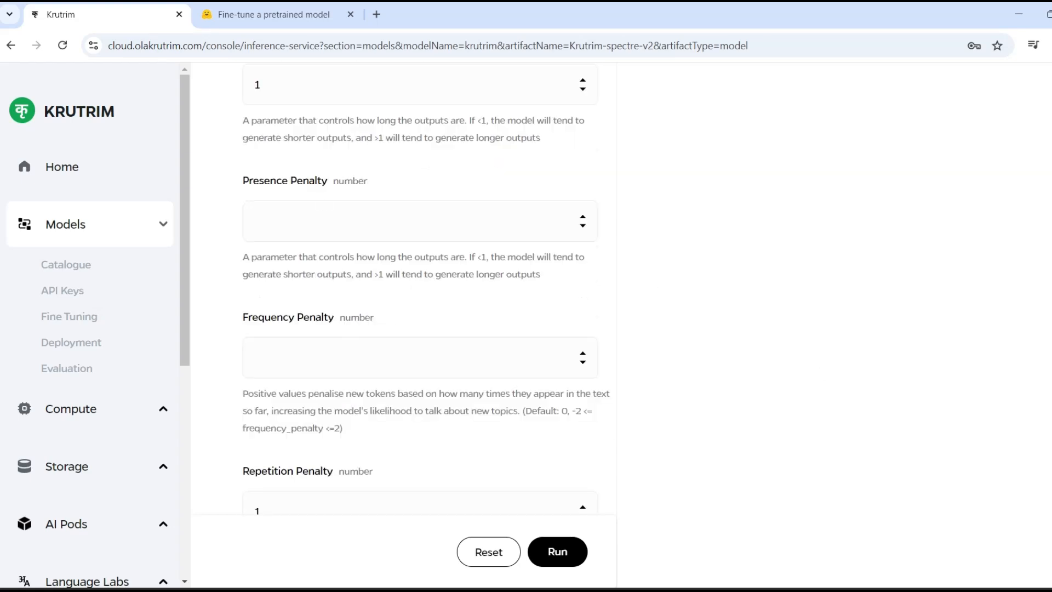
{"action": "scroll", "coordinate": [403, 274], "scroll_direction": "down", "scroll_amount": 2}
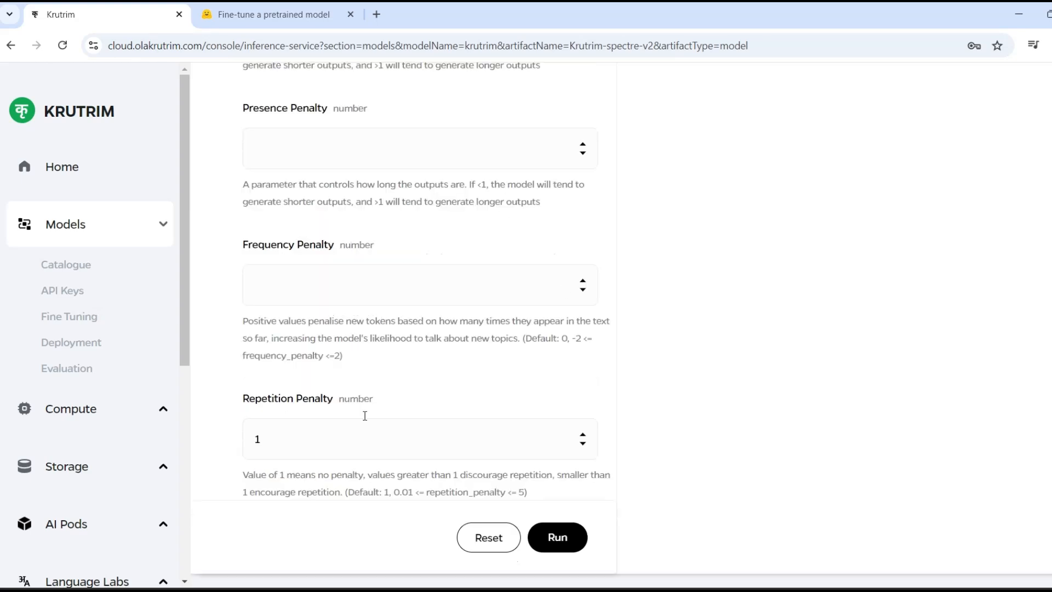
{"action": "scroll", "coordinate": [403, 274], "scroll_direction": "up", "scroll_amount": 15}
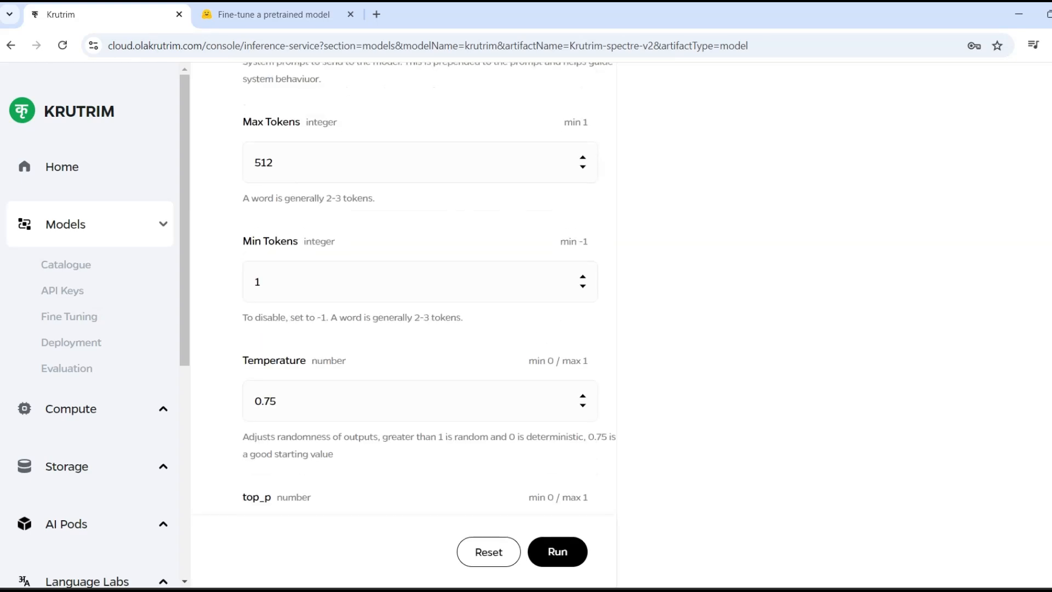
{"action": "scroll", "coordinate": [404, 274], "scroll_direction": "down", "scroll_amount": 2}
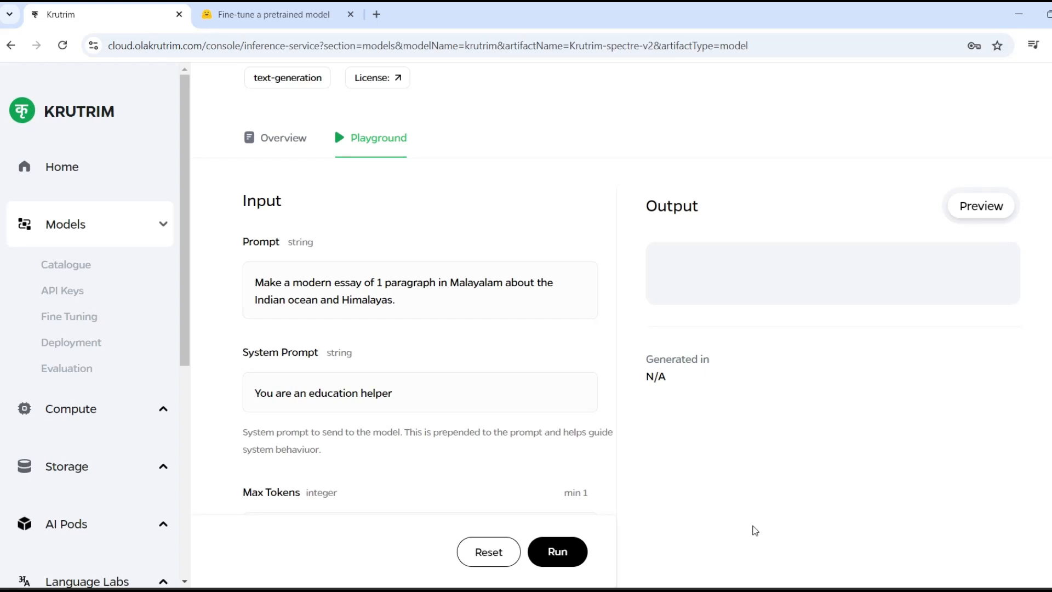
{"action": "left_click", "coordinate": [569, 557]}
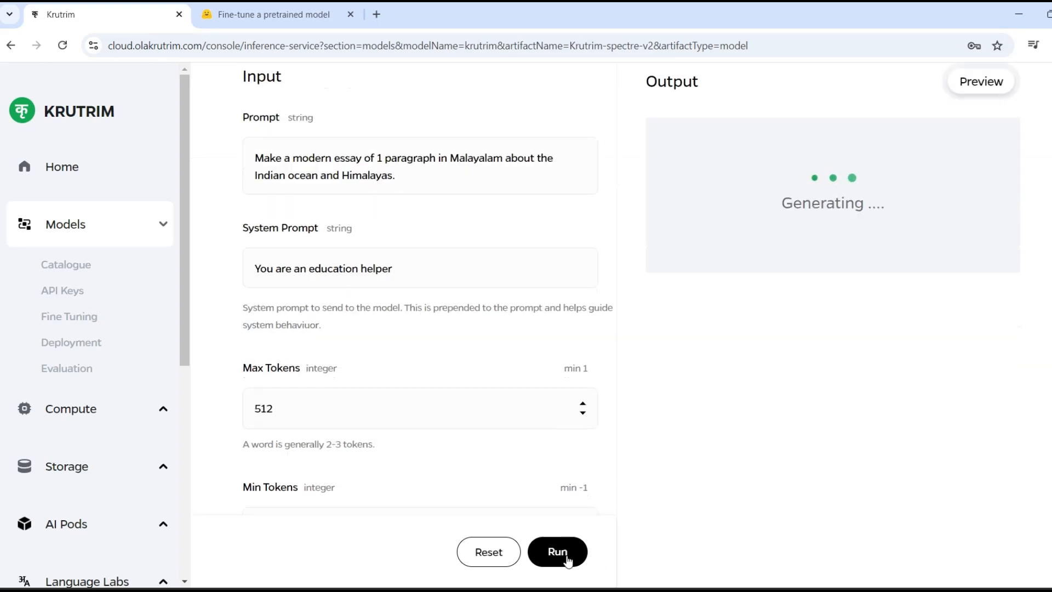
{"action": "left_click_drag", "start_coordinate": [661, 164], "coordinate": [773, 503]}
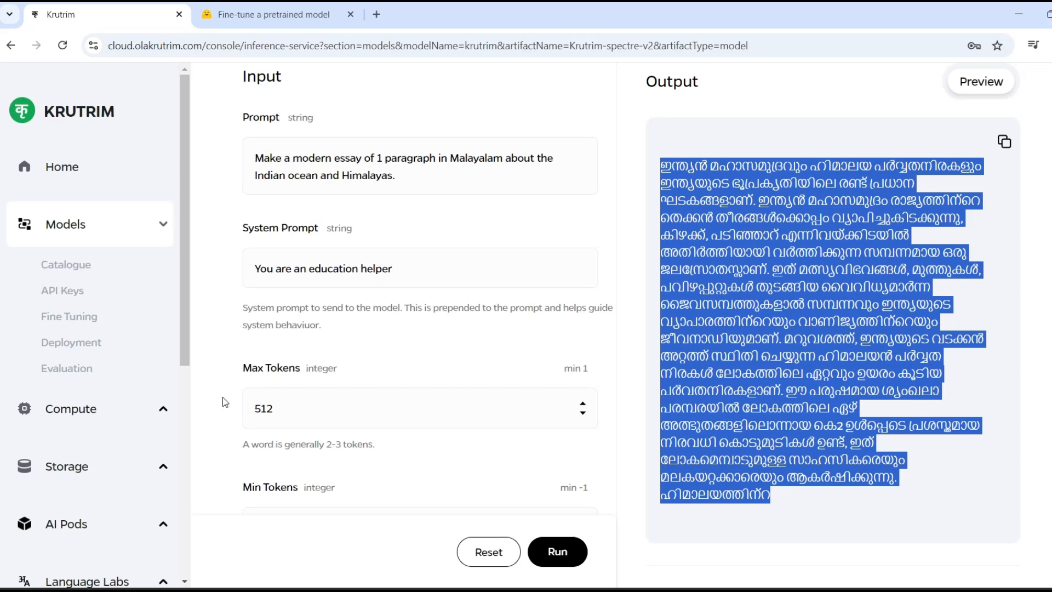
- Set Max Tokens to 1024 and run the model again with the same essay prompt
{"action": "left_click", "coordinate": [394, 414]}
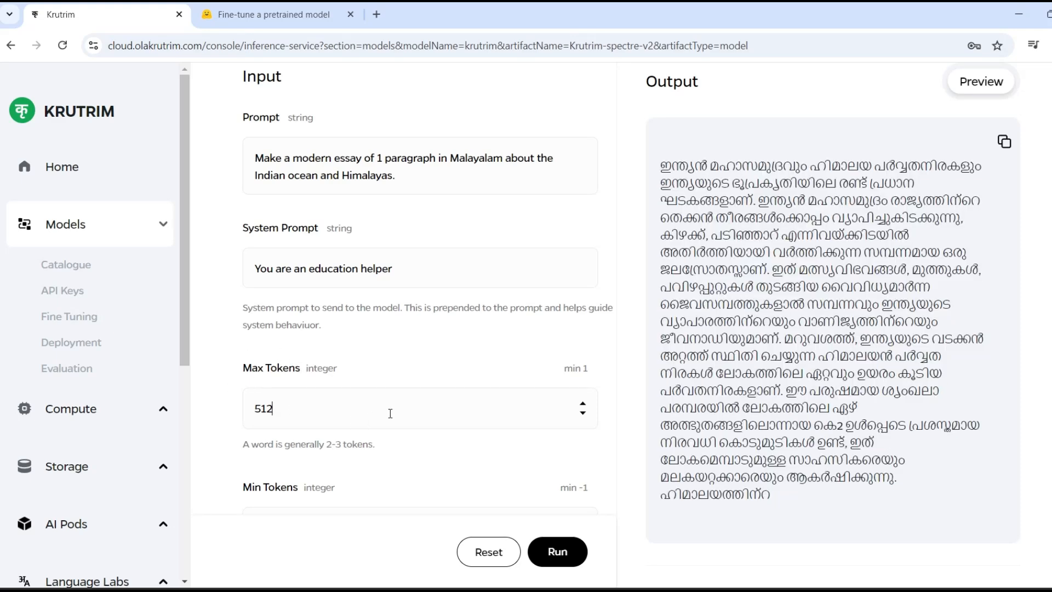
{"action": "left_click_drag", "start_coordinate": [322, 411], "coordinate": [208, 424]}
{"action": "type", "text": "1024"}
{"action": "left_click", "coordinate": [563, 555]}
{"action": "scroll", "coordinate": [833, 329], "scroll_direction": "down", "scroll_amount": 1}
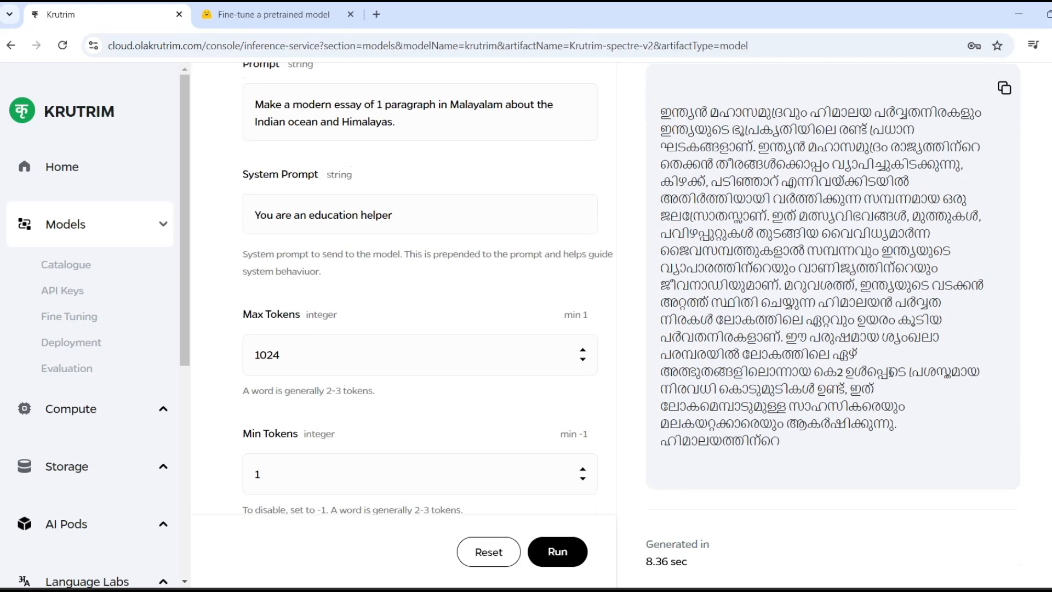
- Remove "modern essay of 1" from the prompt so that it asks to "Make a paragraph in Malayalam"
{"action": "scroll", "coordinate": [303, 146], "scroll_direction": "up", "scroll_amount": 1}
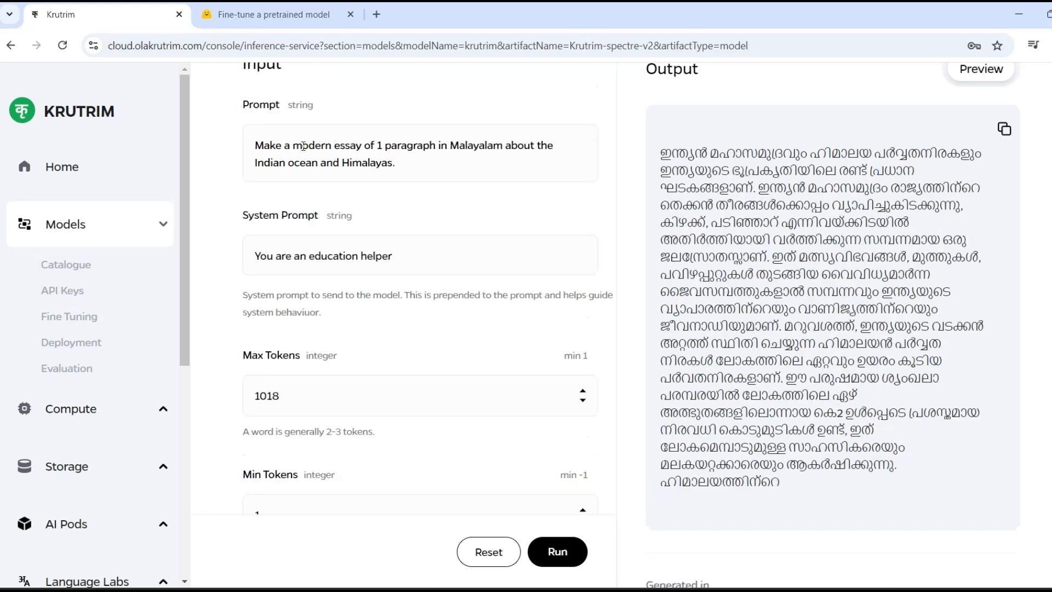
{"action": "left_click_drag", "start_coordinate": [293, 146], "coordinate": [386, 146]}
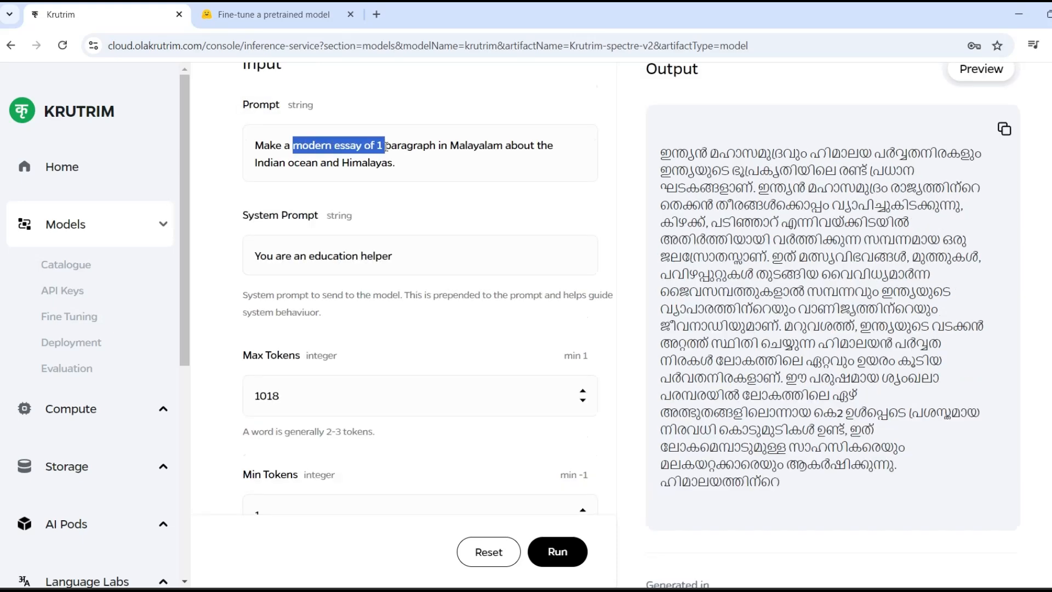
{"action": "key", "text": "BackSpace"}
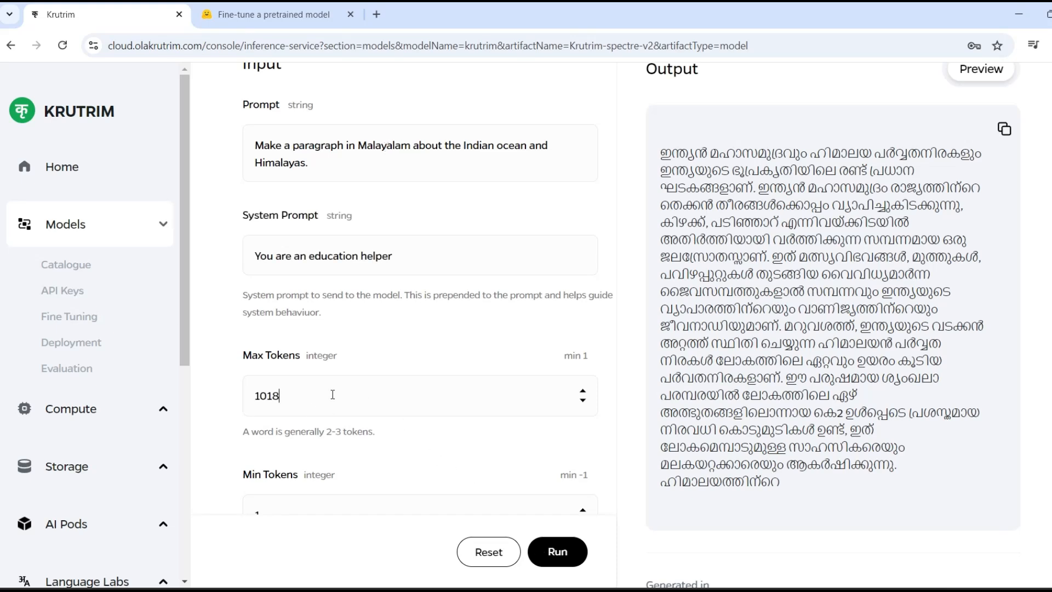
- Set Max Tokens to 1024 and run the model on the Malayalam paragraph prompt
{"action": "left_click_drag", "start_coordinate": [282, 396], "coordinate": [268, 395]}
{"action": "type", "text": "24"}
{"action": "left_click", "coordinate": [559, 553]}
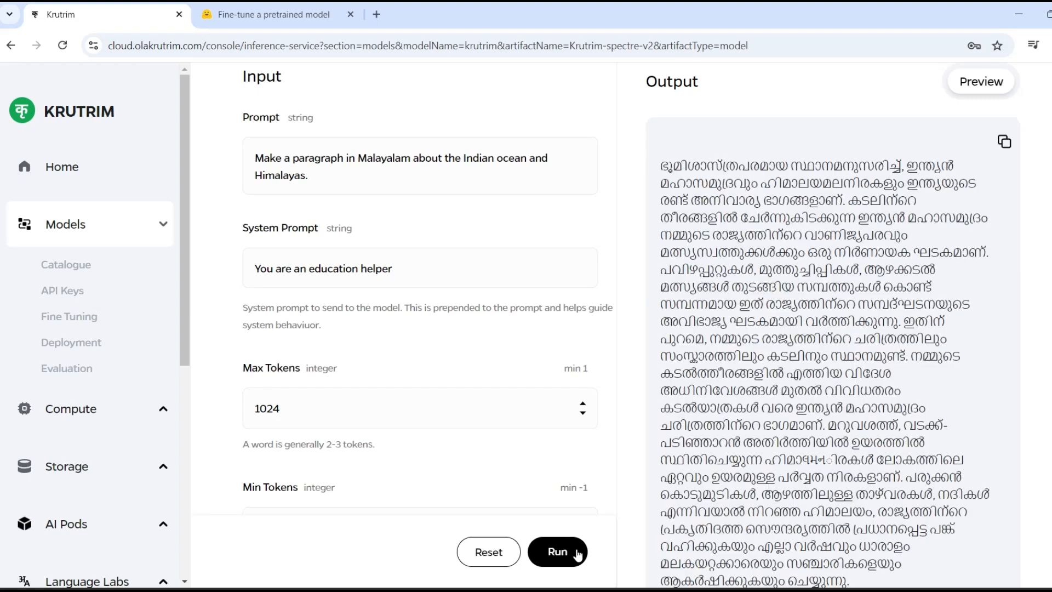
- Review the generated Malayalam paragraph through to its closing lines and compare it with the prompt
{"action": "scroll", "coordinate": [876, 467], "scroll_direction": "down", "scroll_amount": 2}
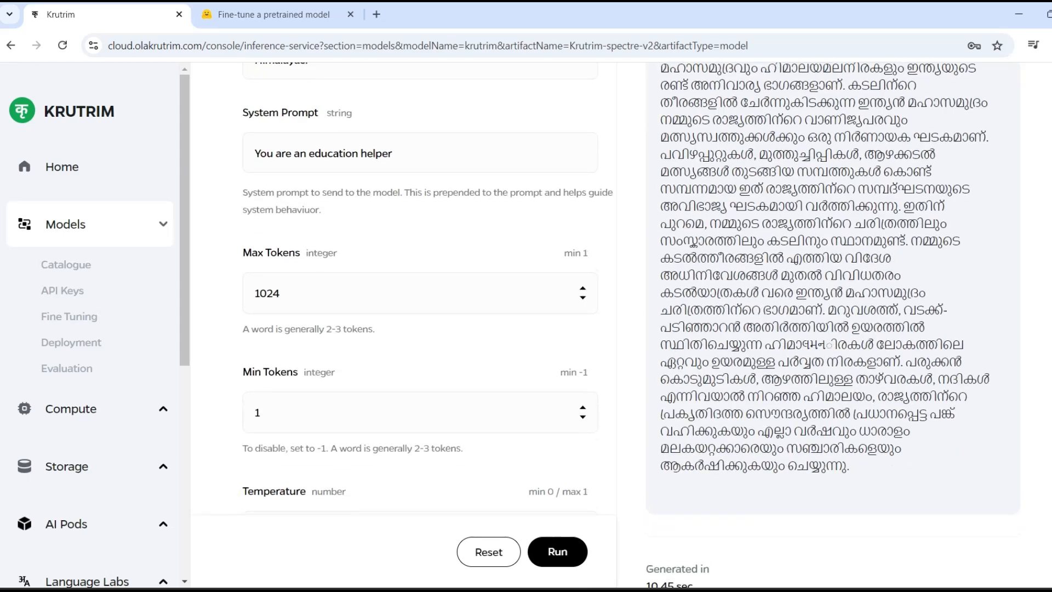
{"action": "left_click_drag", "start_coordinate": [875, 467], "coordinate": [652, 401]}
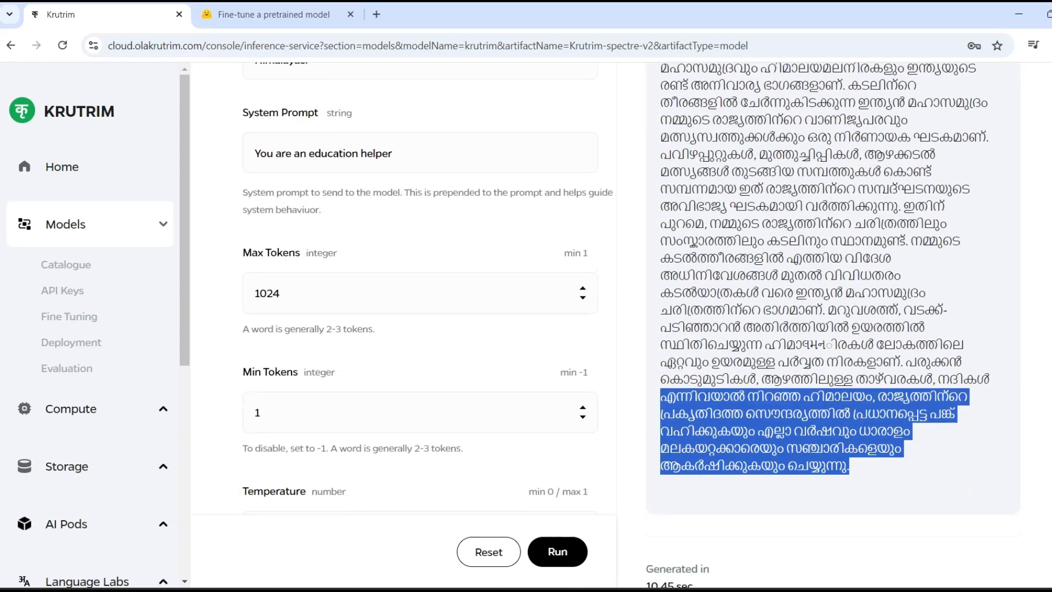
{"action": "scroll", "coordinate": [428, 140], "scroll_direction": "up", "scroll_amount": 2}
{"action": "left_click_drag", "start_coordinate": [242, 118], "coordinate": [287, 113]}
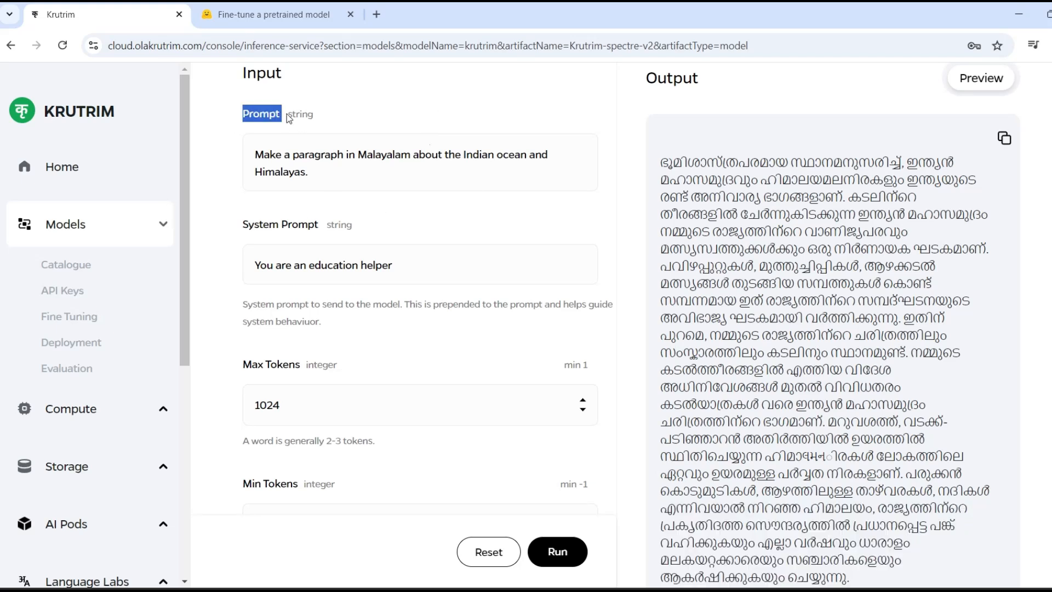
{"action": "left_click", "coordinate": [453, 117]}
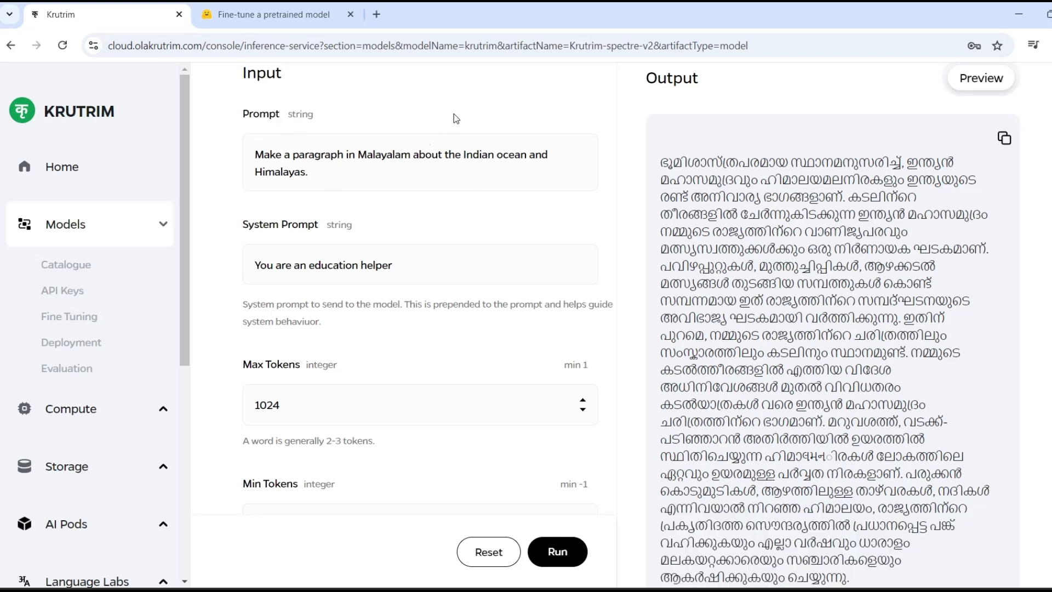
- Return to the model catalogue and open the playground of openai/whisper-large-v3
{"action": "scroll", "coordinate": [408, 109], "scroll_direction": "up", "scroll_amount": 3}
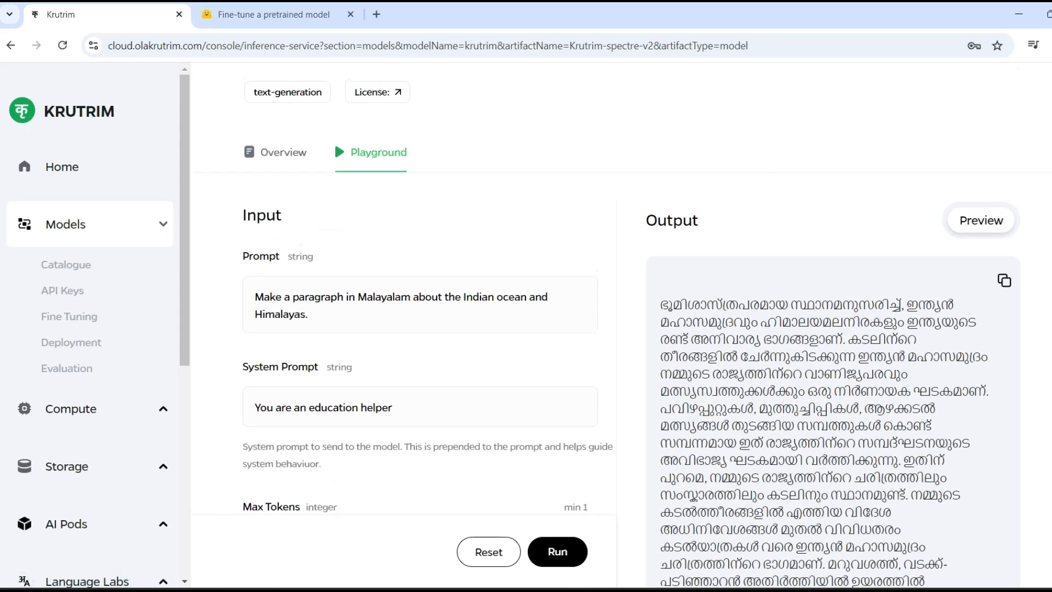
{"action": "scroll", "coordinate": [421, 141], "scroll_direction": "up", "scroll_amount": 2}
{"action": "left_click", "coordinate": [261, 113]}
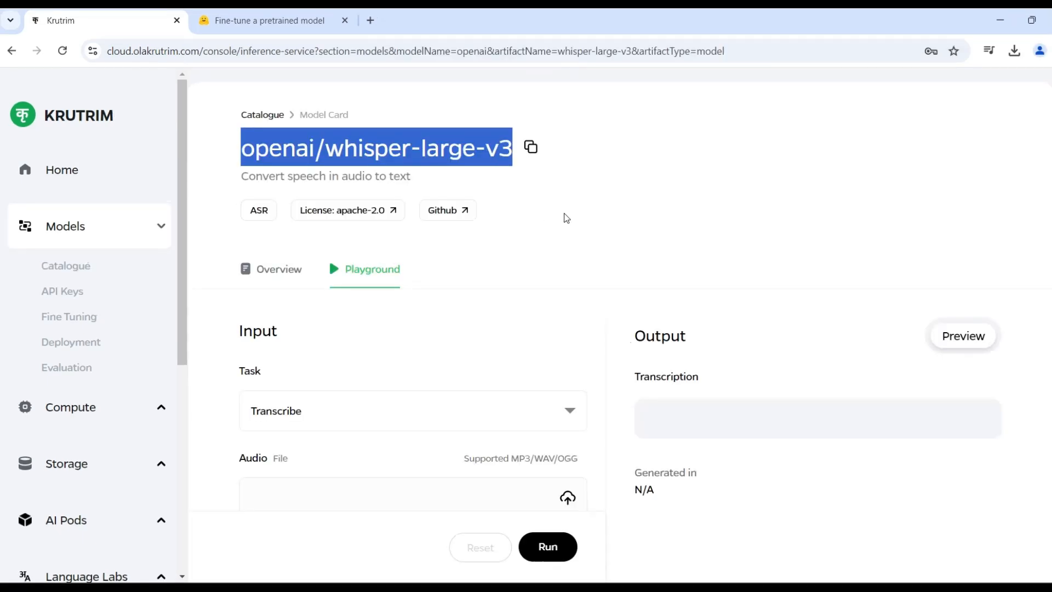
{"action": "left_click", "coordinate": [568, 219]}
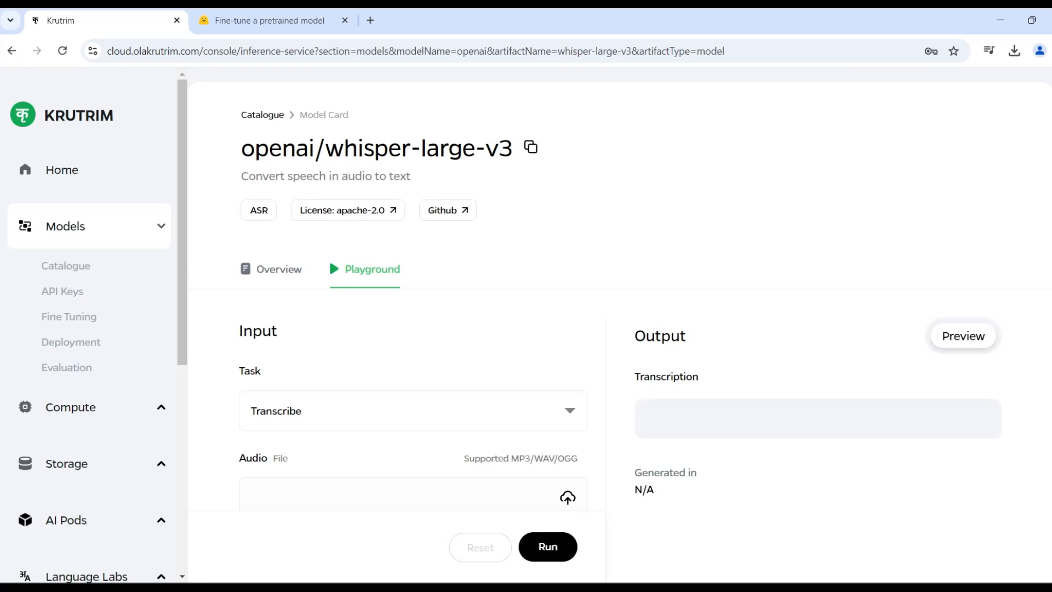
- Keep the Transcribe task and upload the audio file "A & B - Acharya Biniba (Binoba) Bhabe (Bhave) Speaks - Parts 1 & 2 (1).mp3"
{"action": "scroll", "coordinate": [546, 181], "scroll_direction": "down", "scroll_amount": 4}
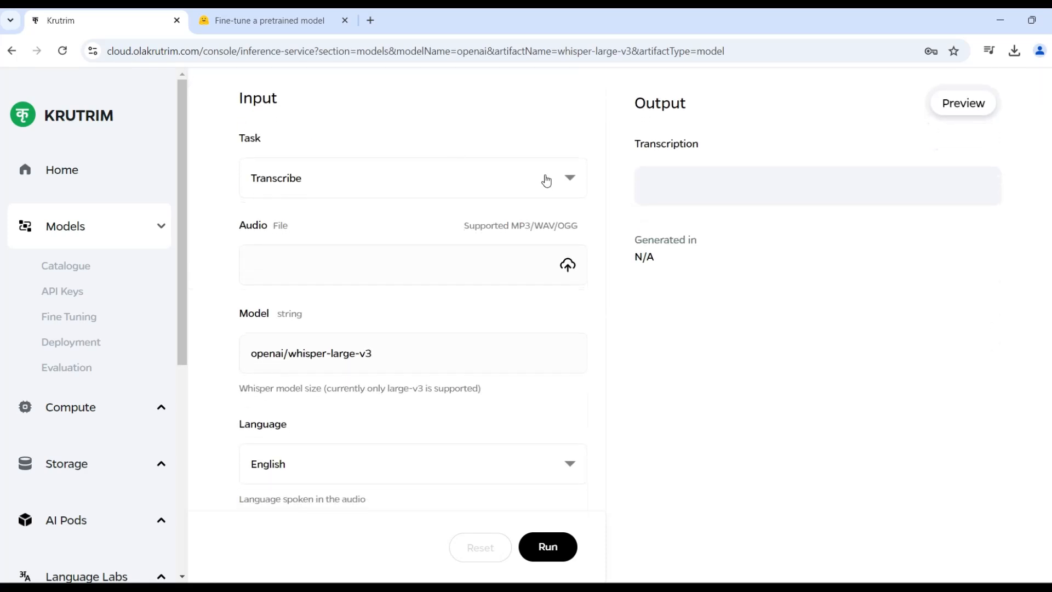
{"action": "left_click", "coordinate": [546, 181]}
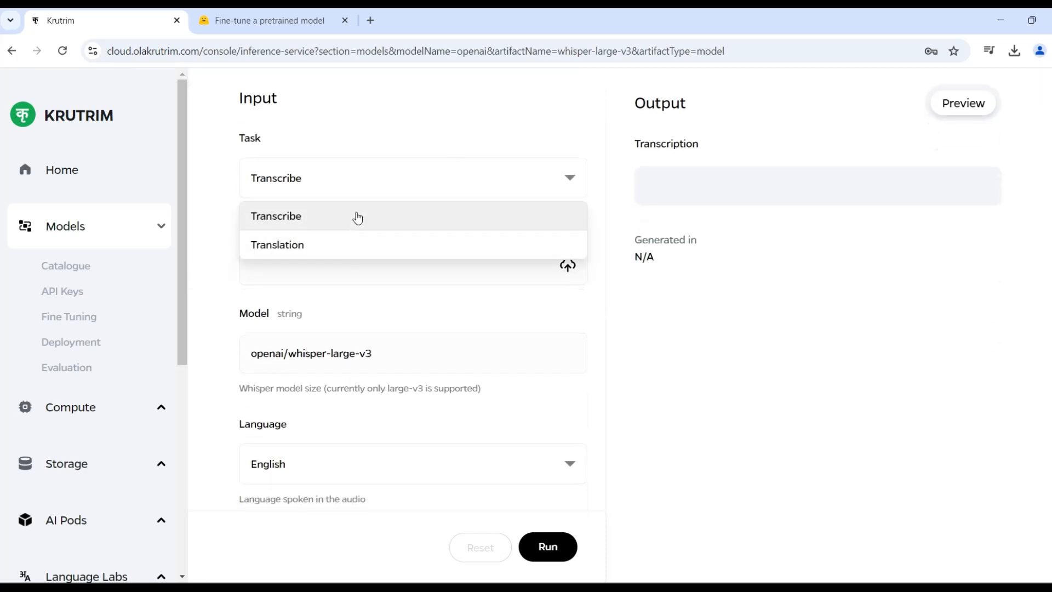
{"action": "left_click", "coordinate": [410, 115]}
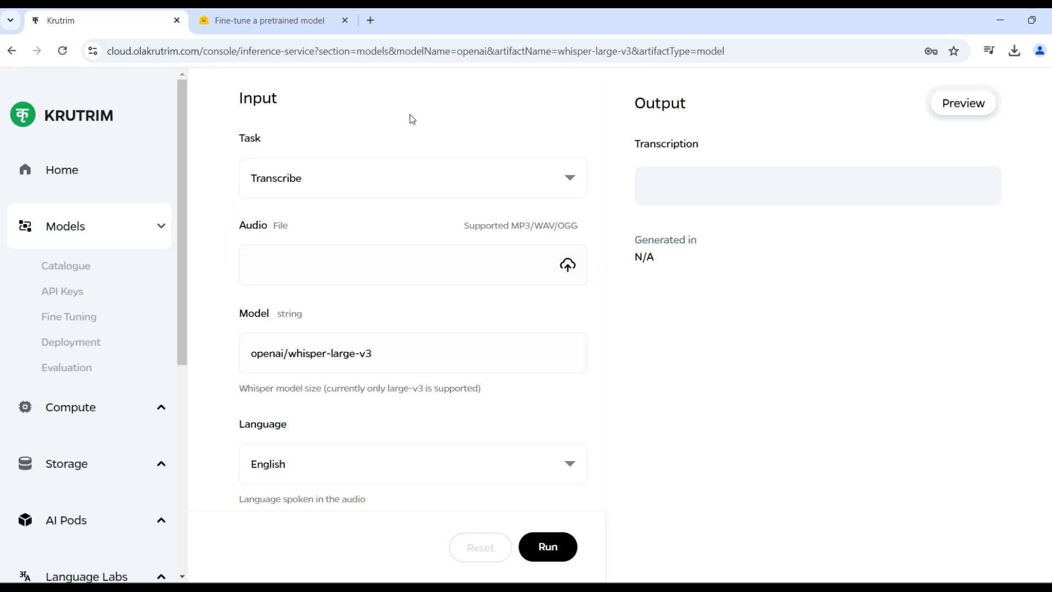
{"action": "left_click", "coordinate": [568, 266]}
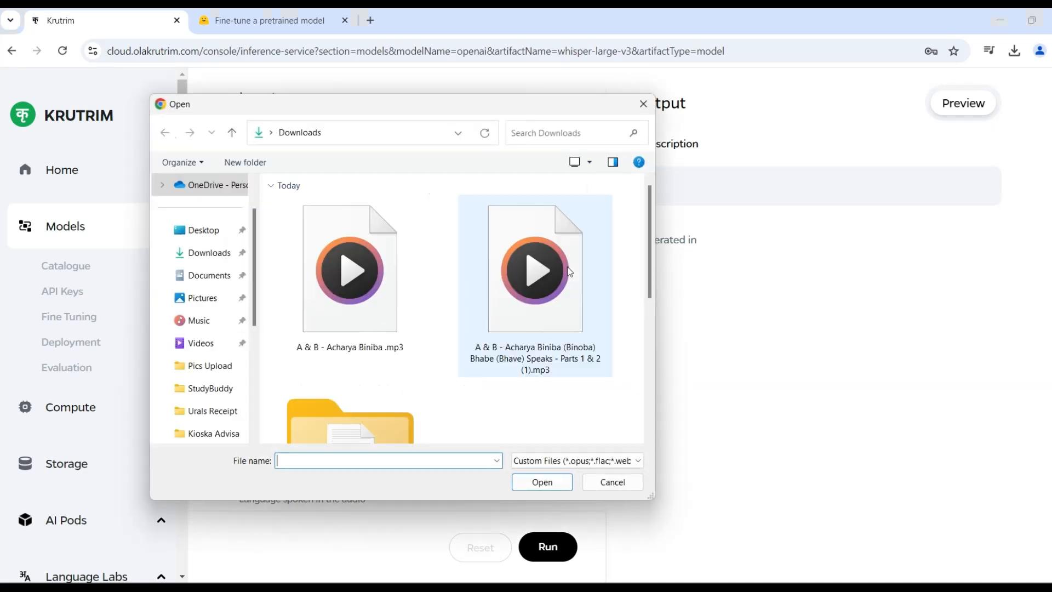
{"action": "double_click", "coordinate": [551, 265]}
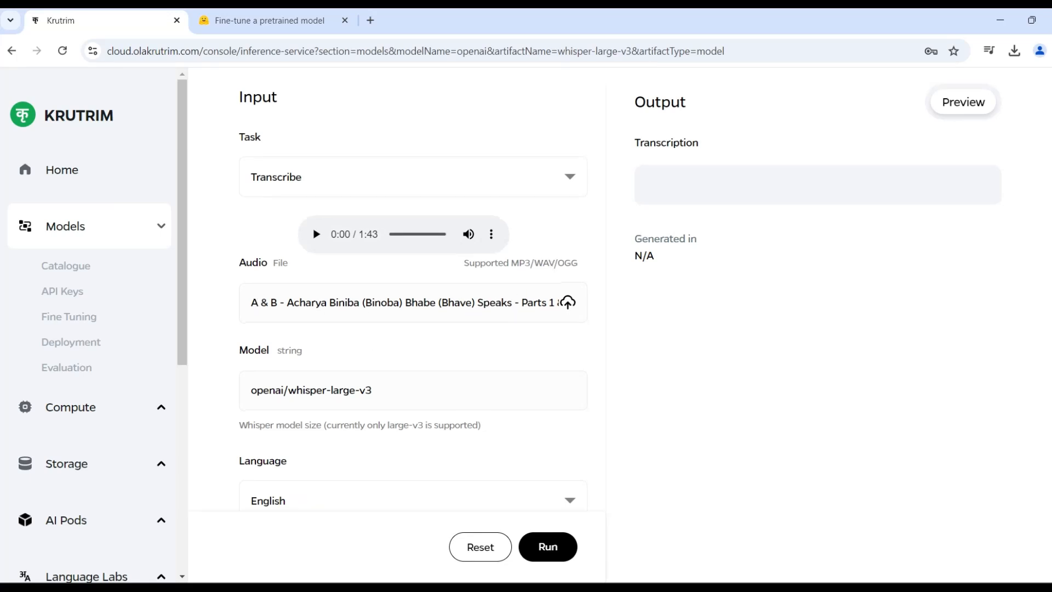
- Read the Language field's description and set the language spoken in the audio to hindi
{"action": "scroll", "coordinate": [595, 250], "scroll_direction": "down", "scroll_amount": 3}
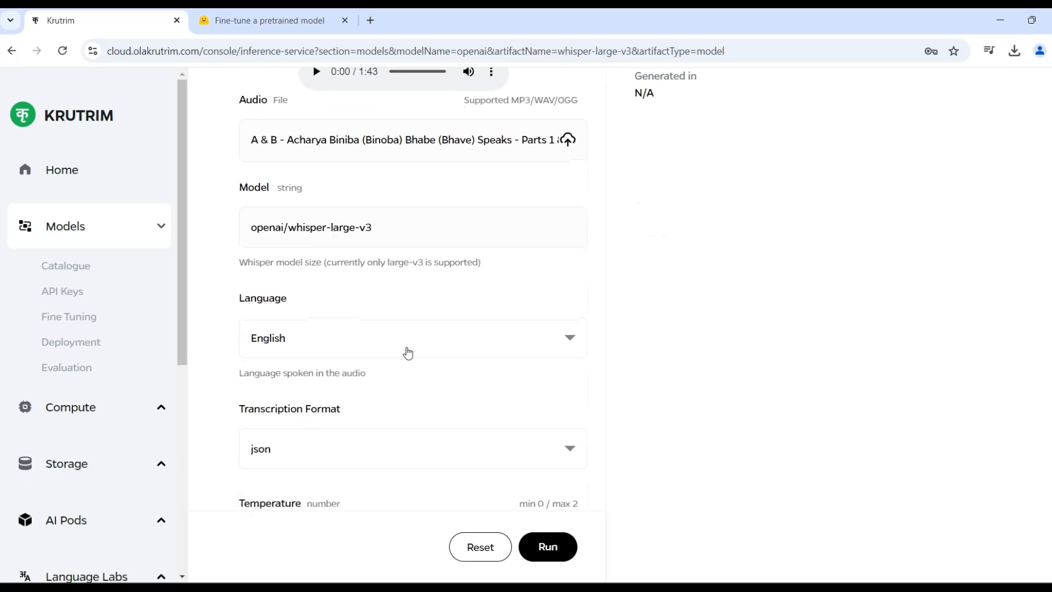
{"action": "left_click_drag", "start_coordinate": [245, 371], "coordinate": [378, 376]}
{"action": "left_click", "coordinate": [400, 285]}
{"action": "left_click", "coordinate": [391, 336]}
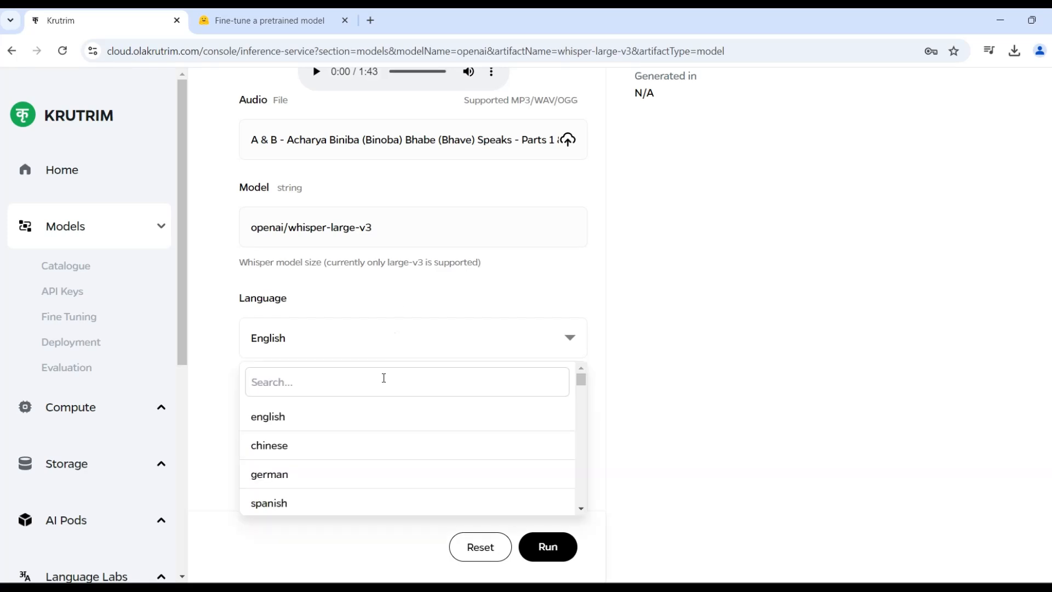
{"action": "type", "text": "hindi"}
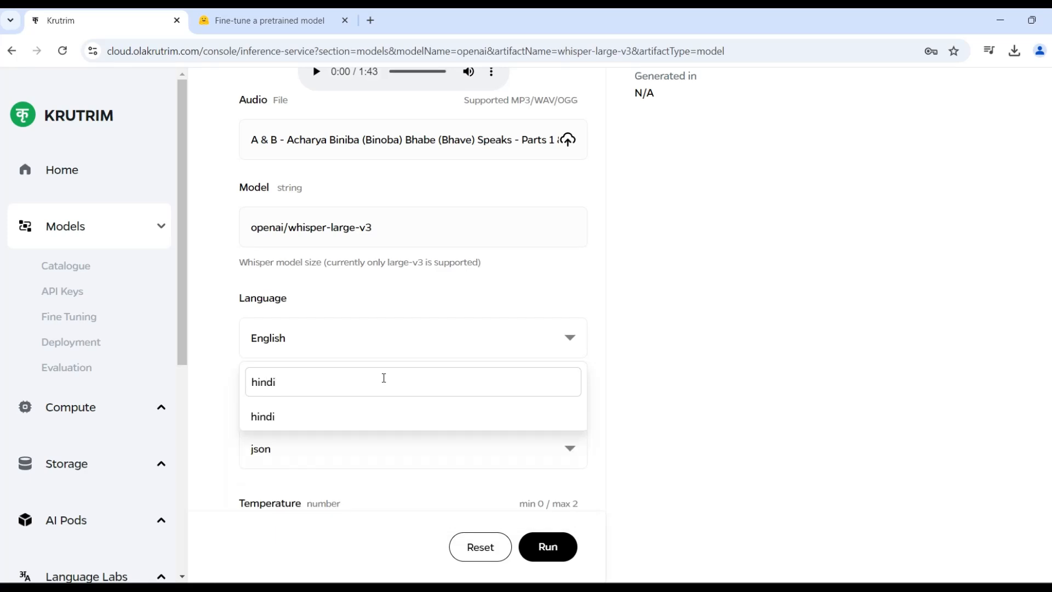
{"action": "left_click", "coordinate": [329, 415]}
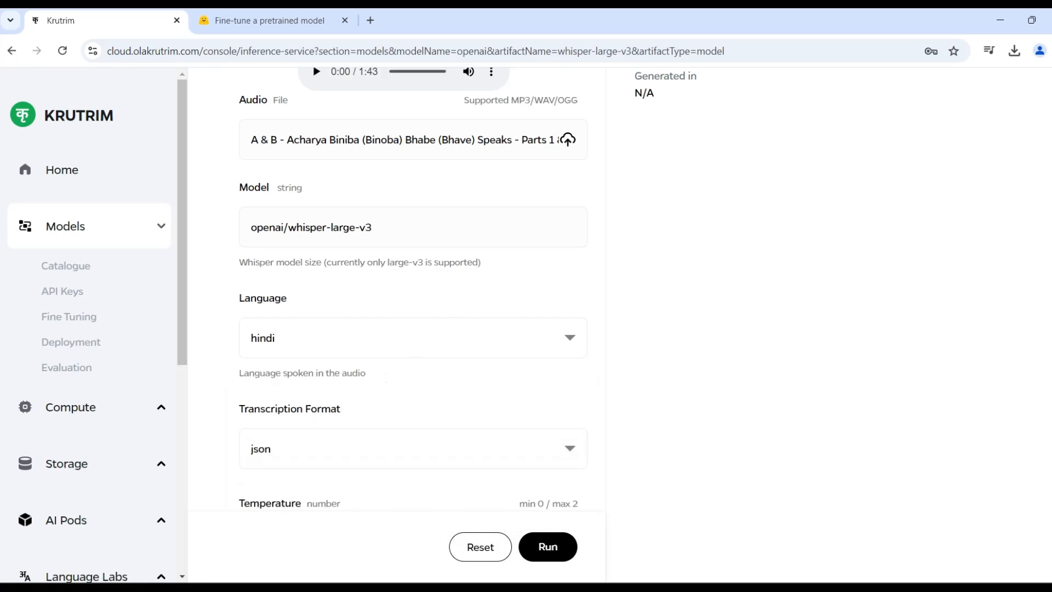
- Check the transcription format and read the description of the Temperature parameter
{"action": "scroll", "coordinate": [750, 402], "scroll_direction": "down", "scroll_amount": 3}
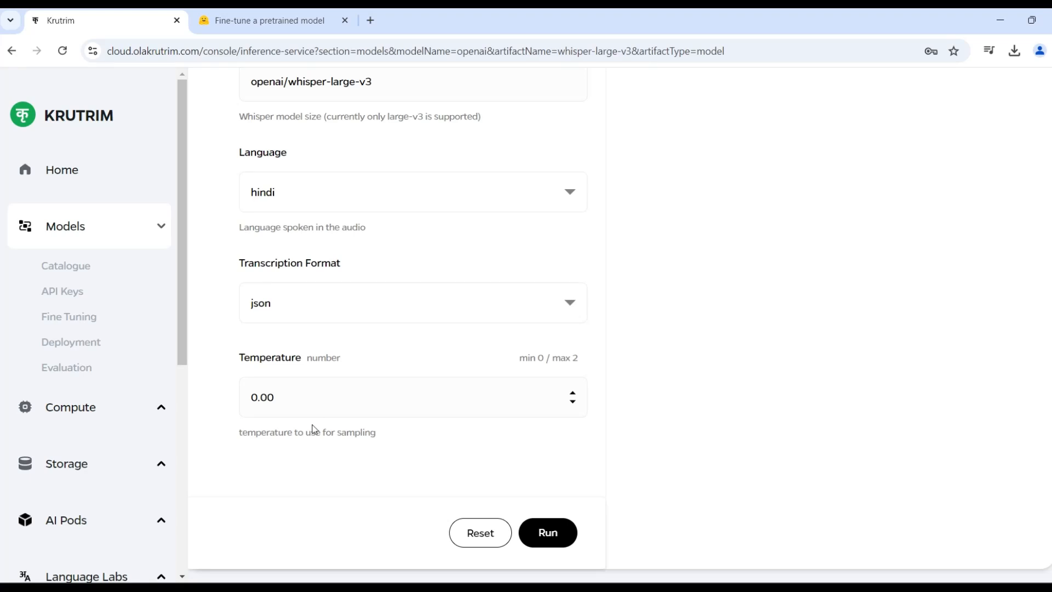
{"action": "scroll", "coordinate": [414, 329], "scroll_direction": "up", "scroll_amount": 1}
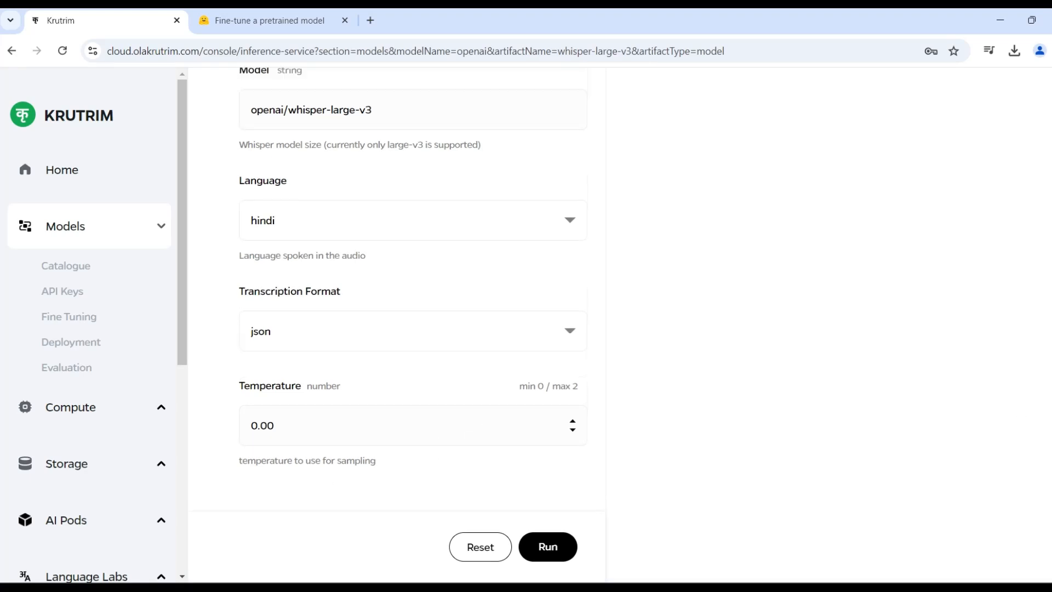
{"action": "left_click_drag", "start_coordinate": [246, 463], "coordinate": [378, 462]}
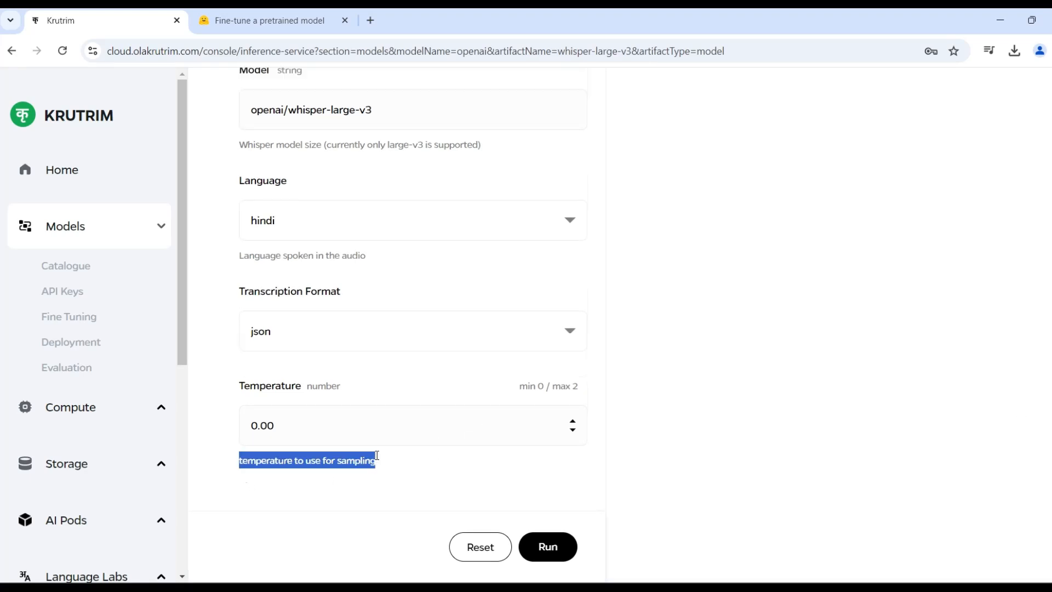
{"action": "left_click", "coordinate": [420, 382]}
{"action": "scroll", "coordinate": [413, 329], "scroll_direction": "up", "scroll_amount": 5}
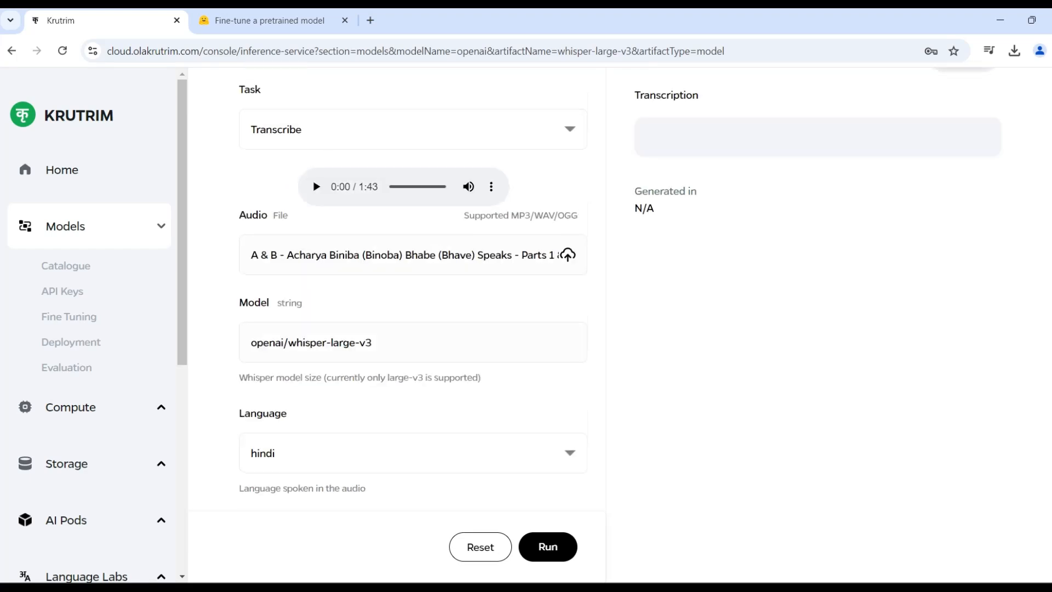
- Run the transcription of the uploaded audio and review the resulting Hindi text
{"action": "left_click", "coordinate": [548, 547]}
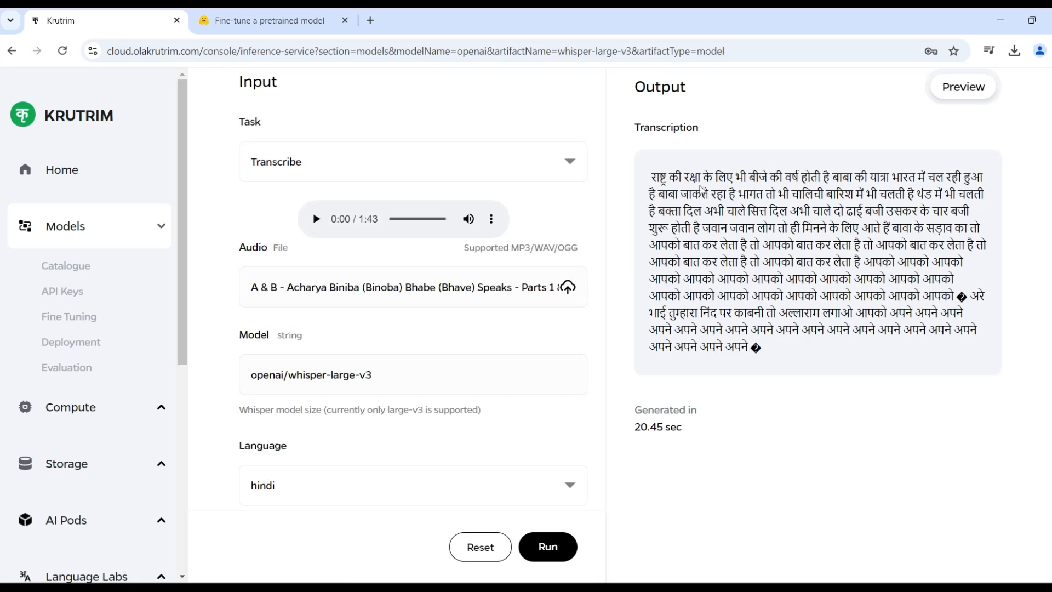
{"action": "left_click_drag", "start_coordinate": [662, 178], "coordinate": [880, 348]}
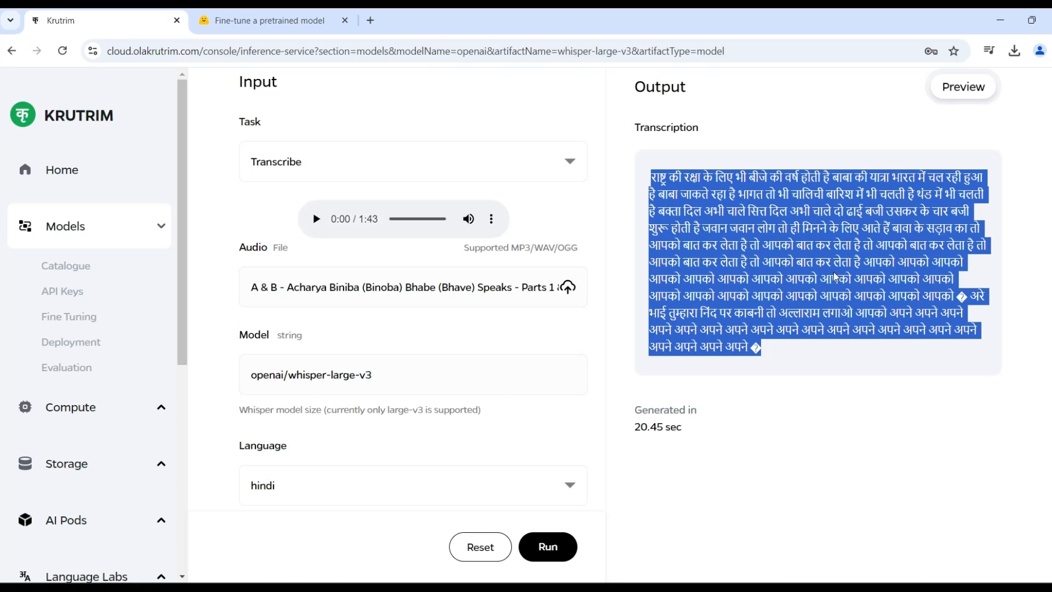
{"action": "left_click", "coordinate": [590, 112]}
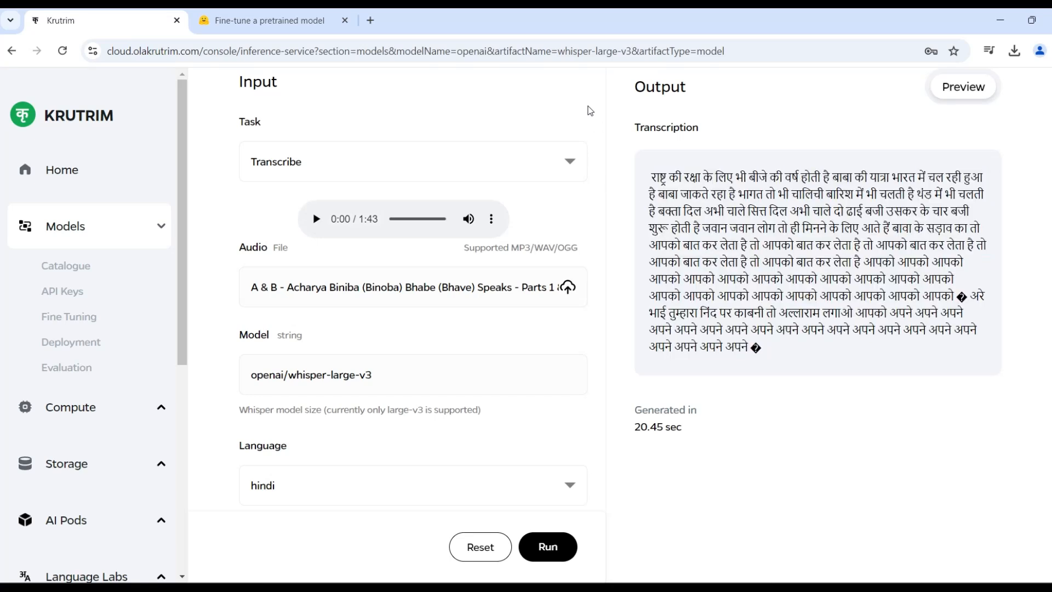
- Switch the Whisper task to Translation and check the remaining input parameters
{"action": "left_click", "coordinate": [564, 159]}
{"action": "left_click", "coordinate": [507, 228]}
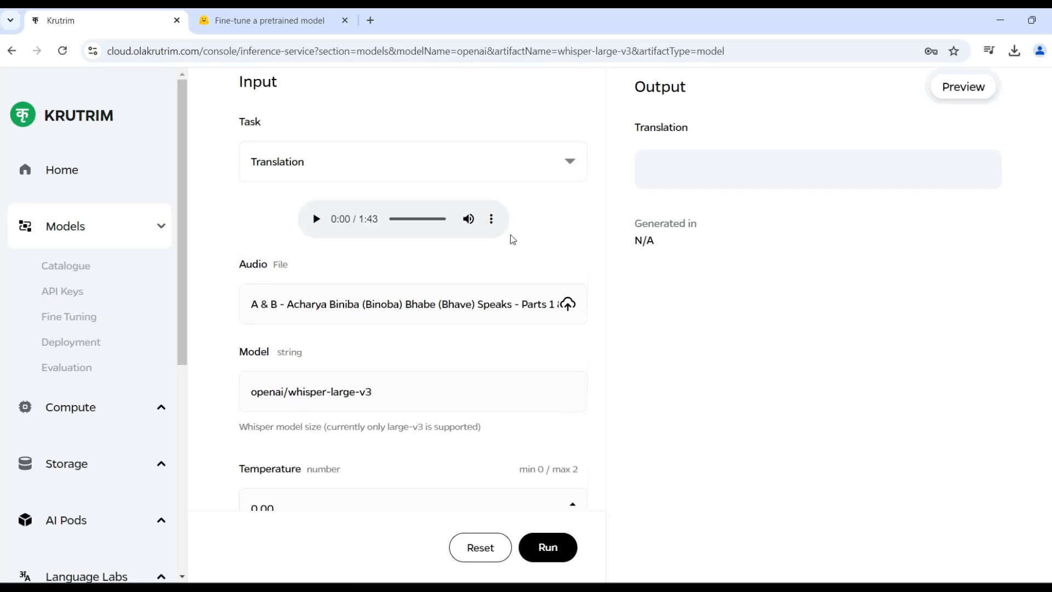
{"action": "scroll", "coordinate": [623, 237], "scroll_direction": "up", "scroll_amount": 1}
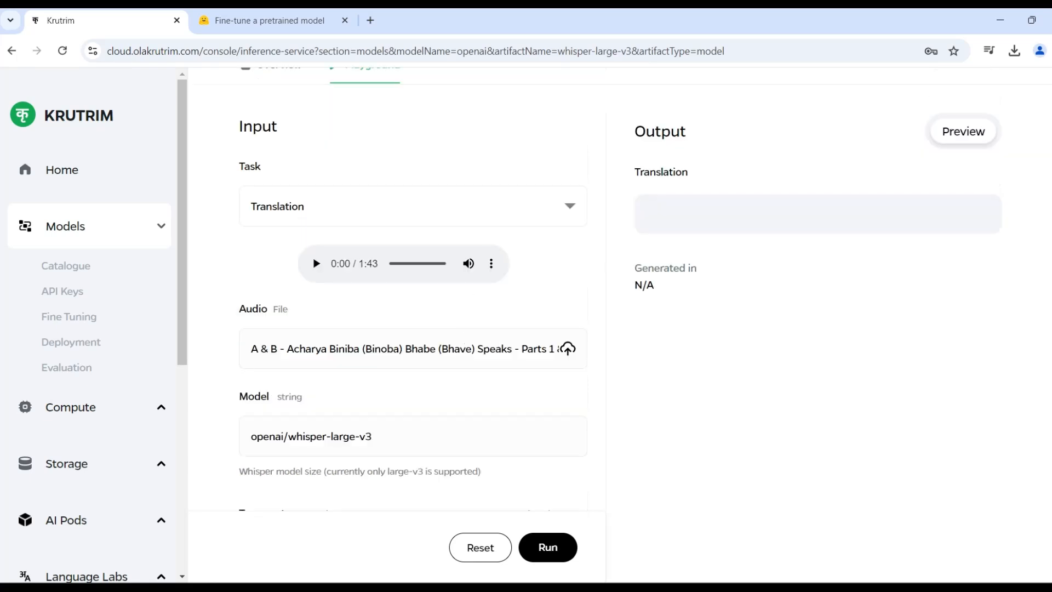
{"action": "scroll", "coordinate": [619, 329], "scroll_direction": "down", "scroll_amount": 2}
{"action": "scroll", "coordinate": [526, 329], "scroll_direction": "down", "scroll_amount": 1}
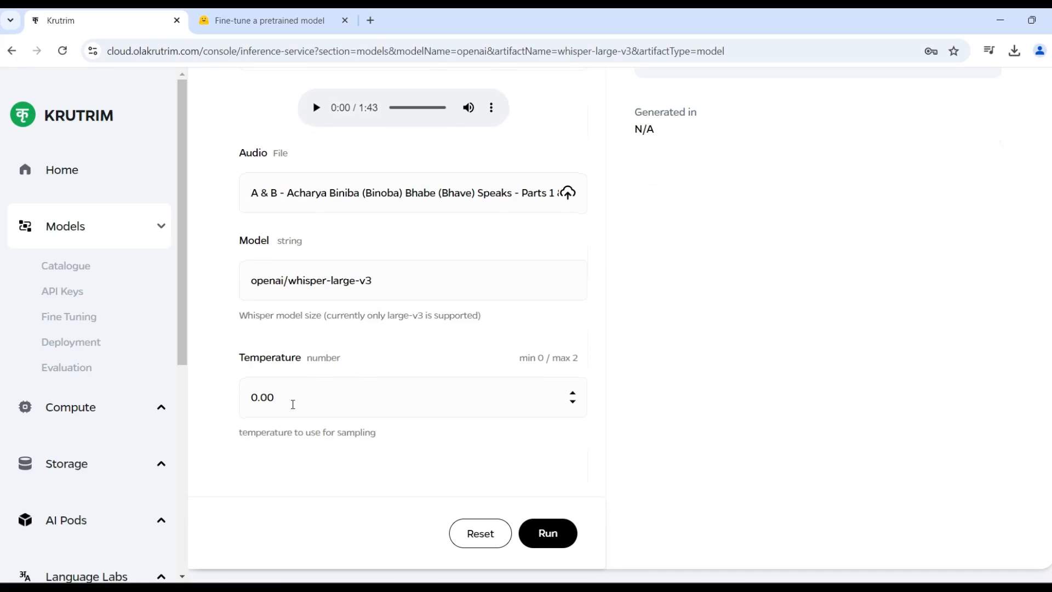
- Run the translation of the uploaded audio and review the English text
{"action": "left_click", "coordinate": [542, 538]}
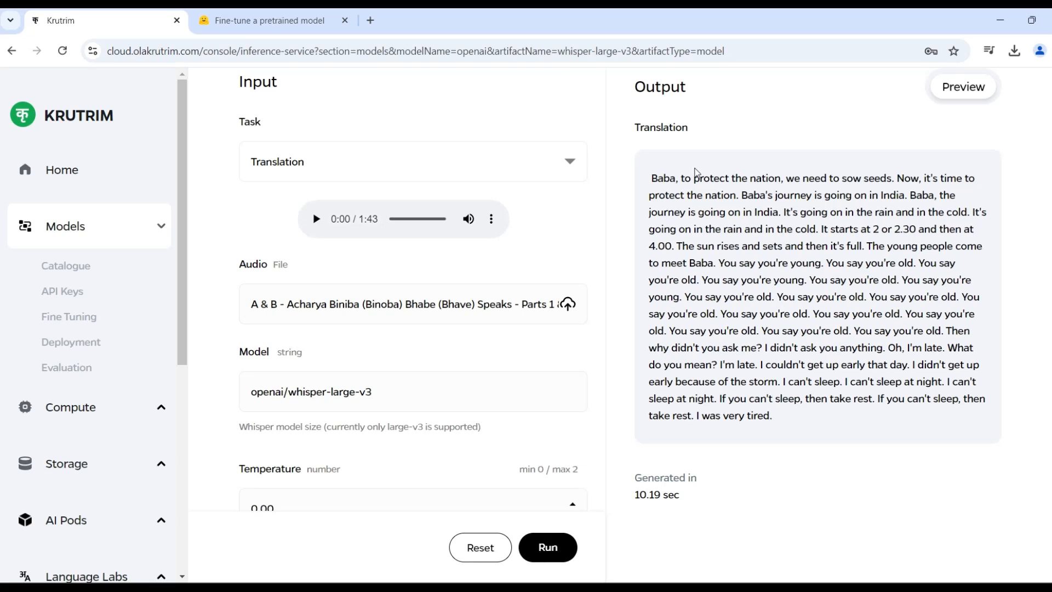
{"action": "left_click_drag", "start_coordinate": [654, 174], "coordinate": [853, 403]}
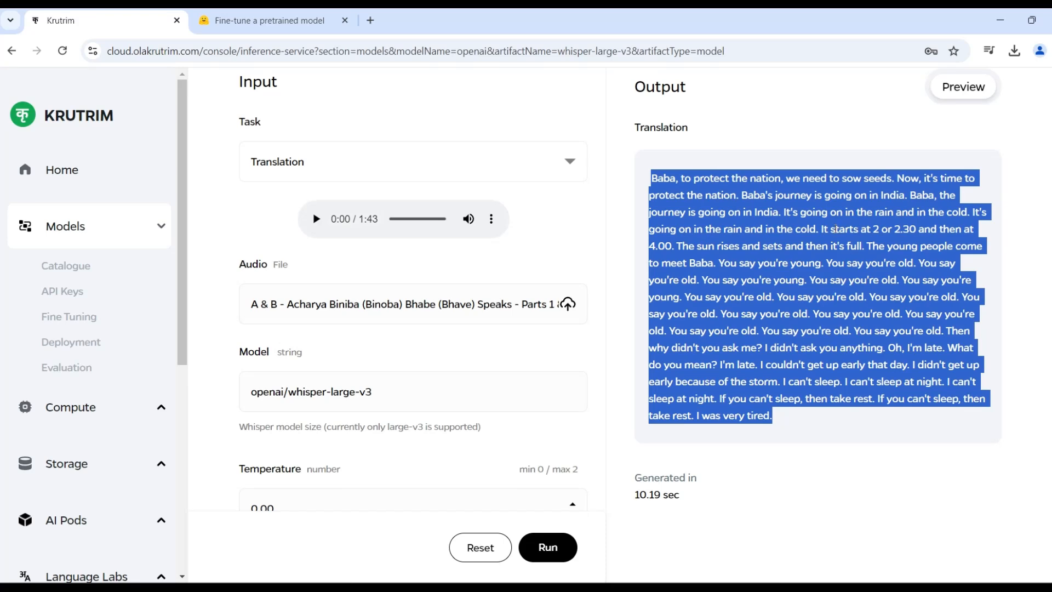
{"action": "left_click", "coordinate": [802, 262]}
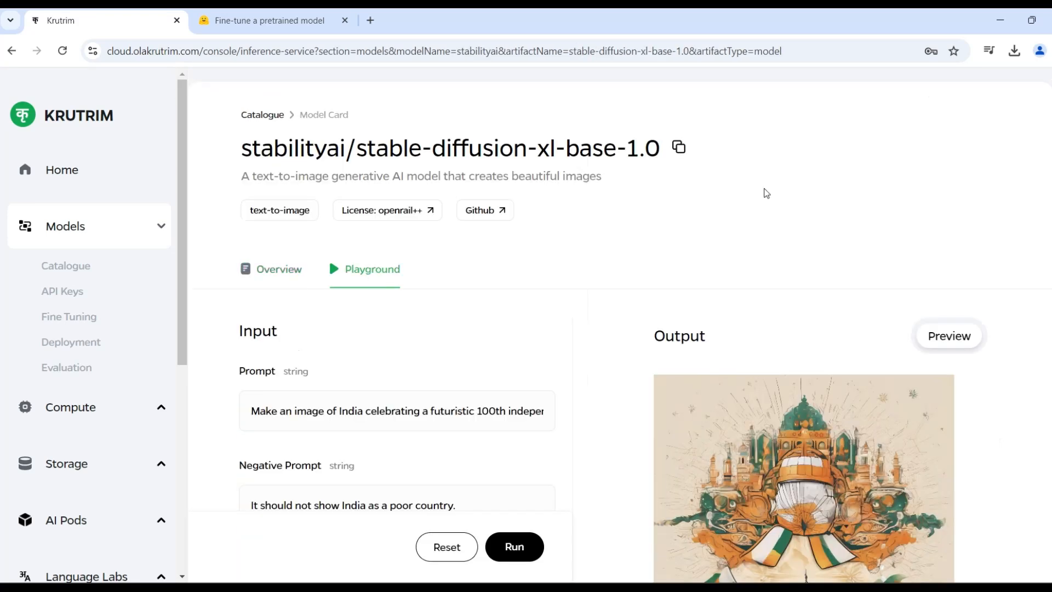
- In the stable-diffusion-xl-base-1.0 playground, change the prompt to "Make an image of a beautiful flower"
{"action": "scroll", "coordinate": [356, 263], "scroll_direction": "down", "scroll_amount": 3}
{"action": "left_click_drag", "start_coordinate": [329, 290], "coordinate": [646, 317]}
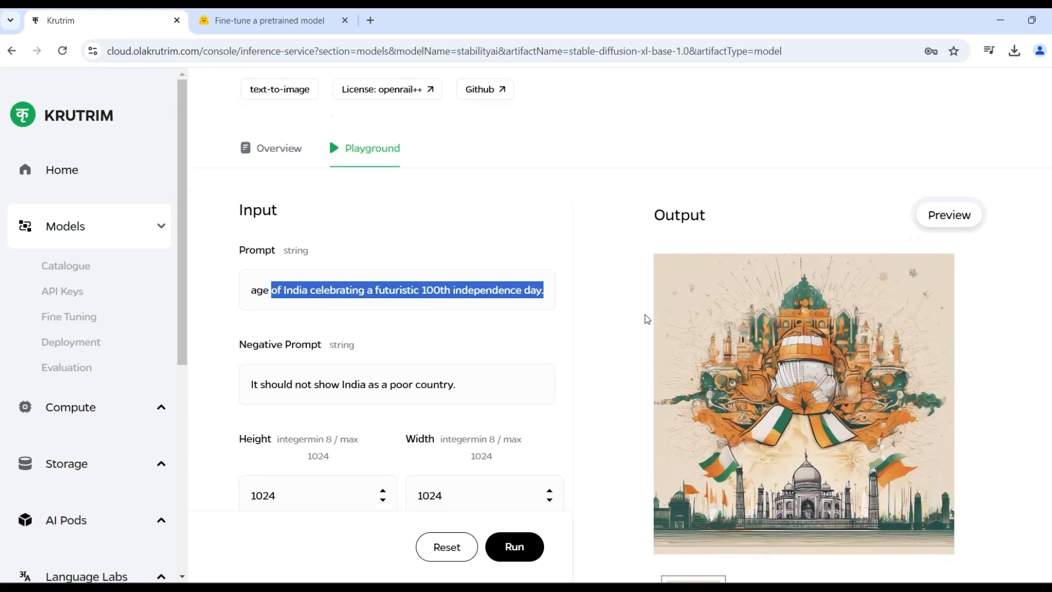
{"action": "key", "text": "BackSpace"}
{"action": "type", "text": "f a beautiful flower"}
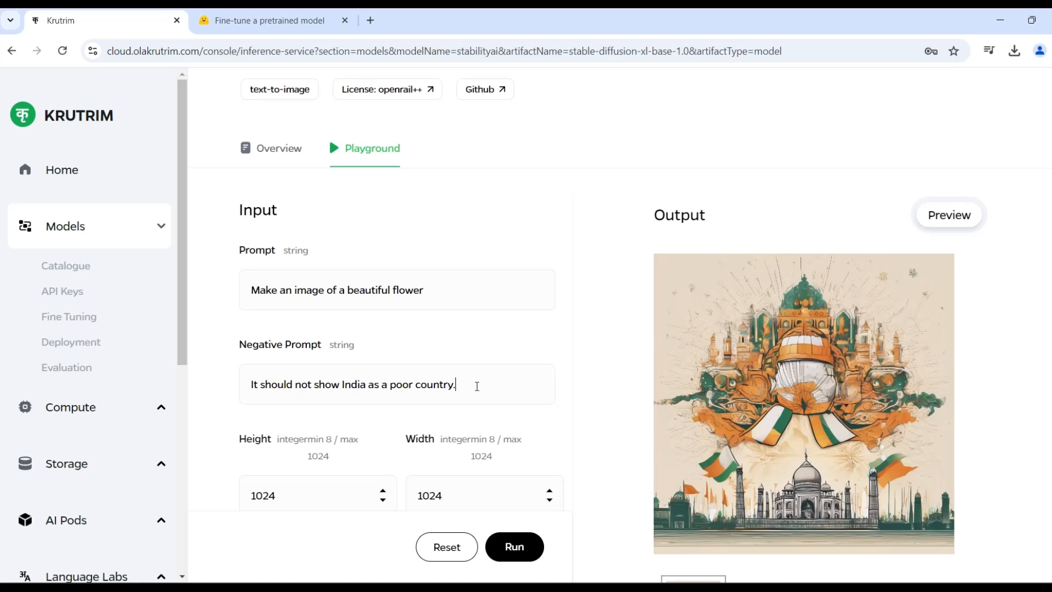
- Replace the negative prompt with "It should not be image of a pumpkin."
{"action": "left_click_drag", "start_coordinate": [477, 386], "coordinate": [186, 401]}
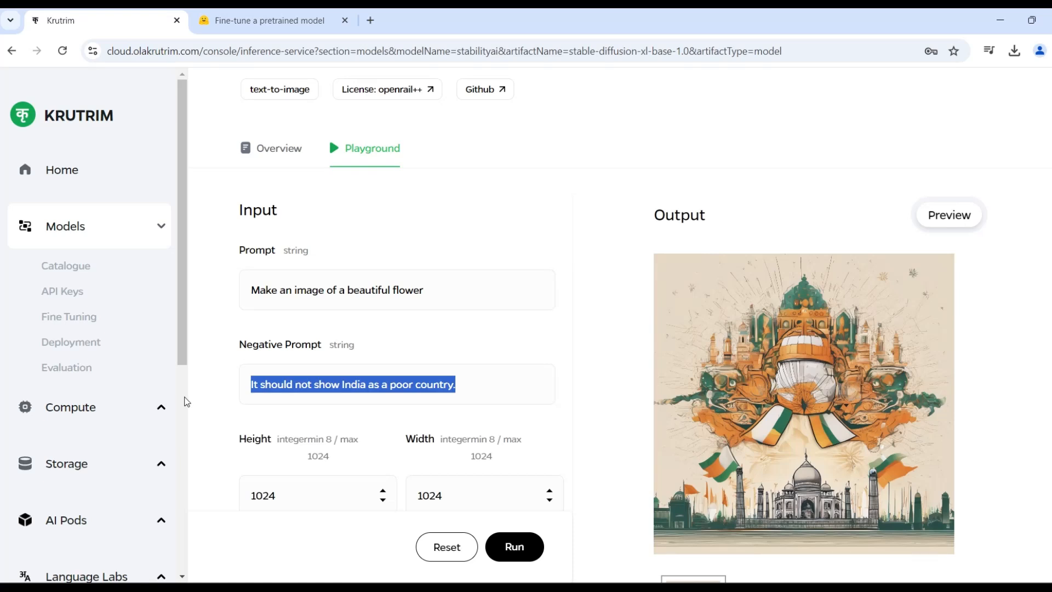
{"action": "type", "text": "It should not be image o"}
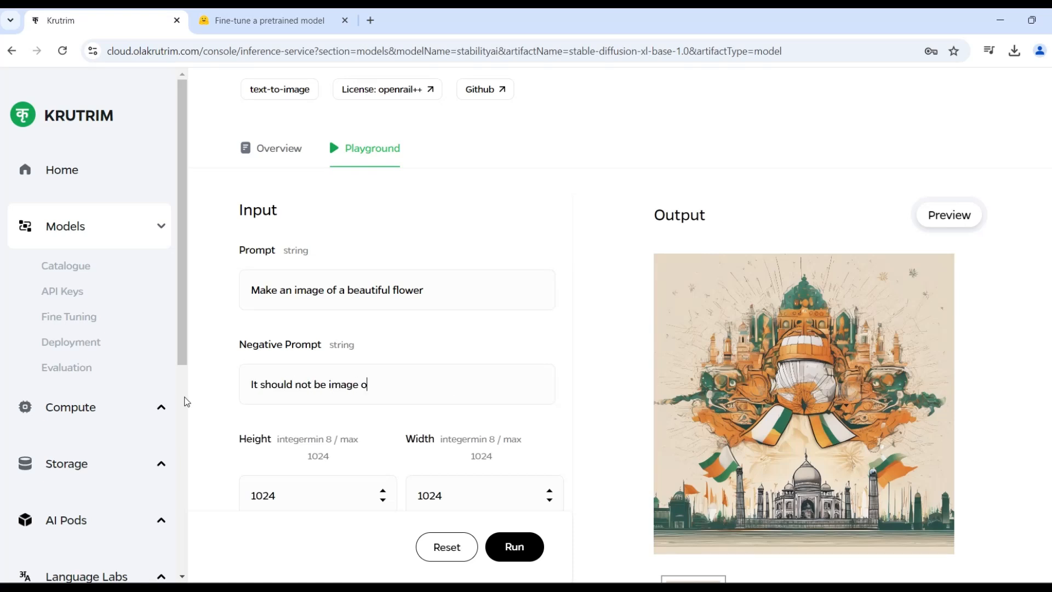
{"action": "type", "text": "f a pumpkin."}
- Check the remaining generation parameters, then generate the flower image and inspect it
{"action": "scroll", "coordinate": [642, 421], "scroll_direction": "down", "scroll_amount": 5}
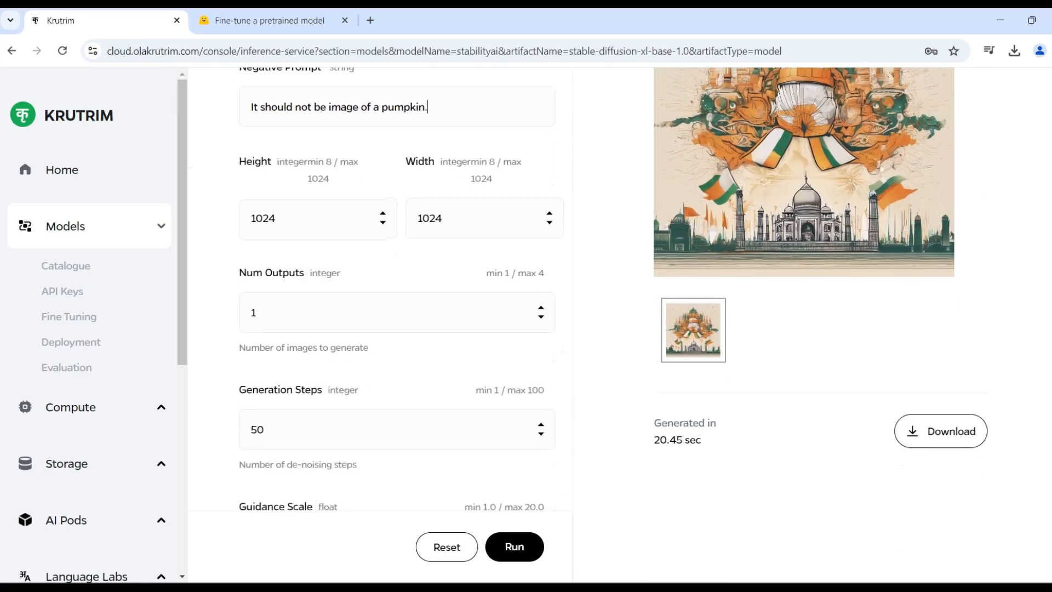
{"action": "scroll", "coordinate": [876, 439], "scroll_direction": "down", "scroll_amount": 3}
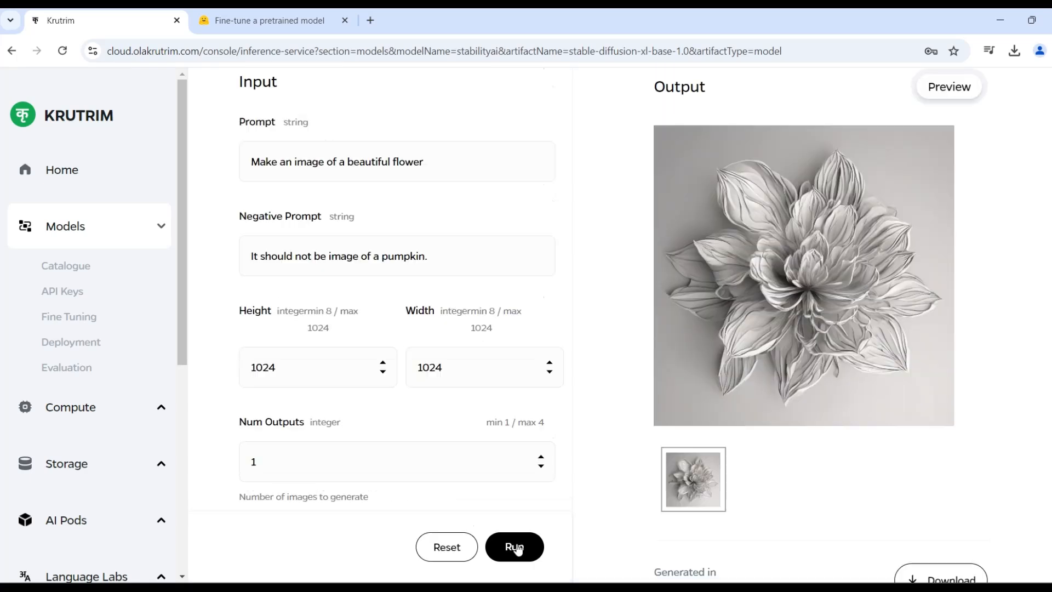
{"action": "scroll", "coordinate": [861, 252], "scroll_direction": "up", "scroll_amount": 5}
{"action": "scroll", "coordinate": [860, 253], "scroll_direction": "down", "scroll_amount": 1}
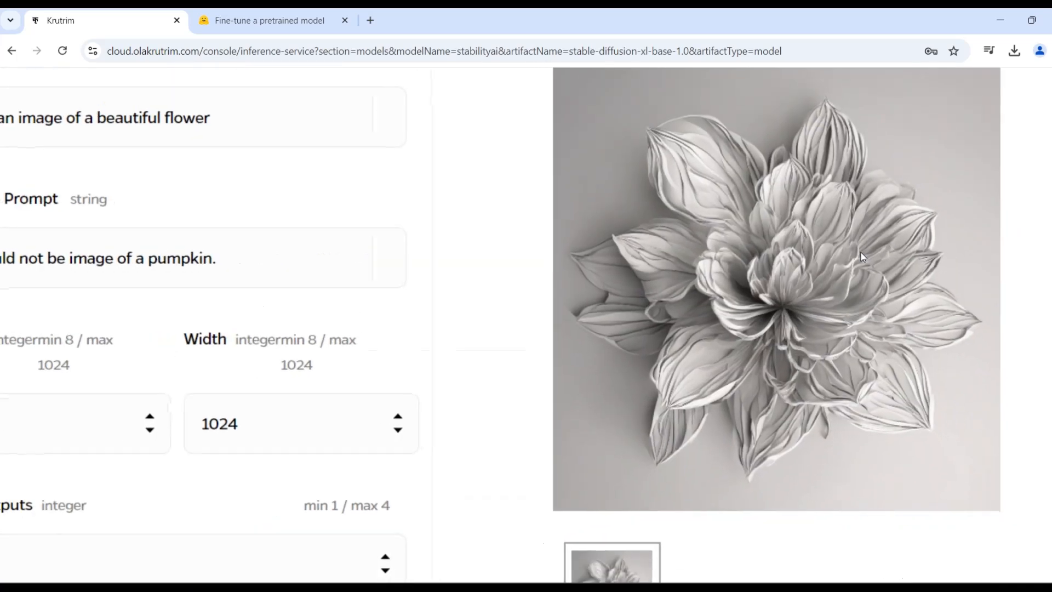
{"action": "scroll", "coordinate": [861, 252], "scroll_direction": "down", "scroll_amount": 4}
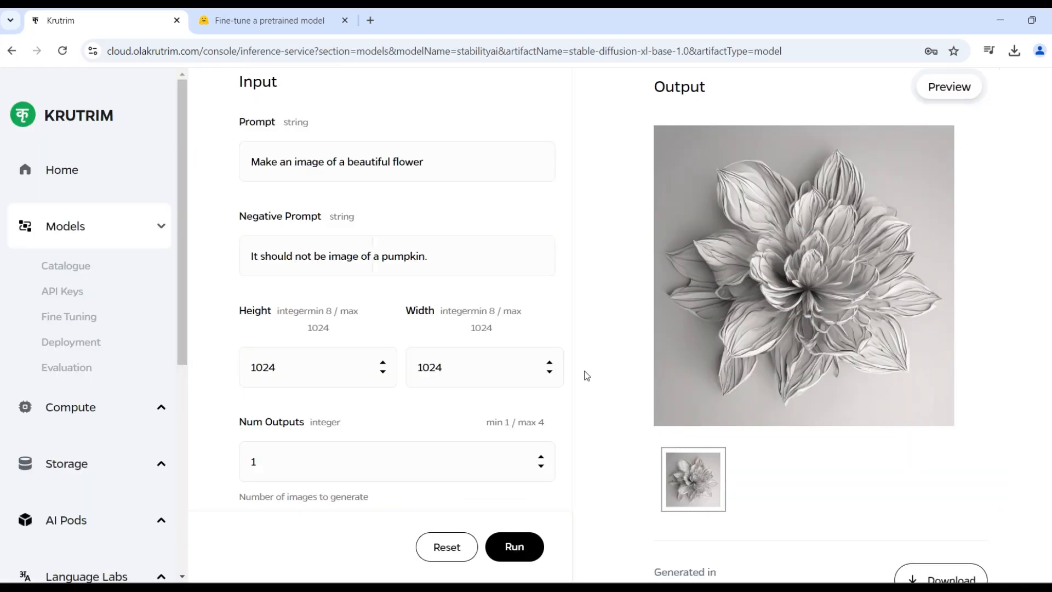